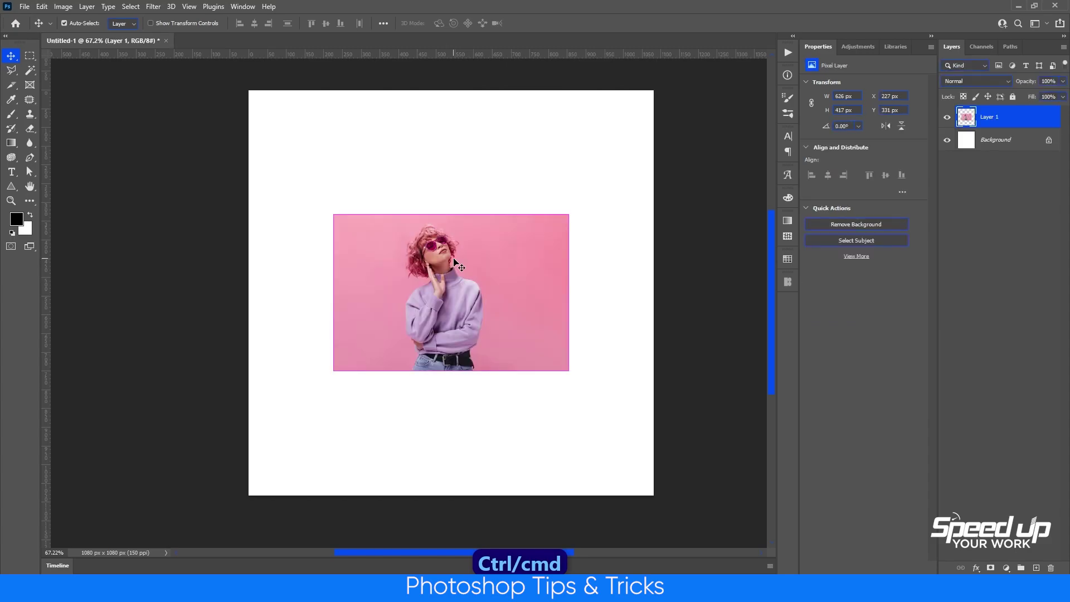
- Paste the copied portrait photo as a new layer and delete the original Layer 1
{"action": "key", "text": "ctrl+v"}
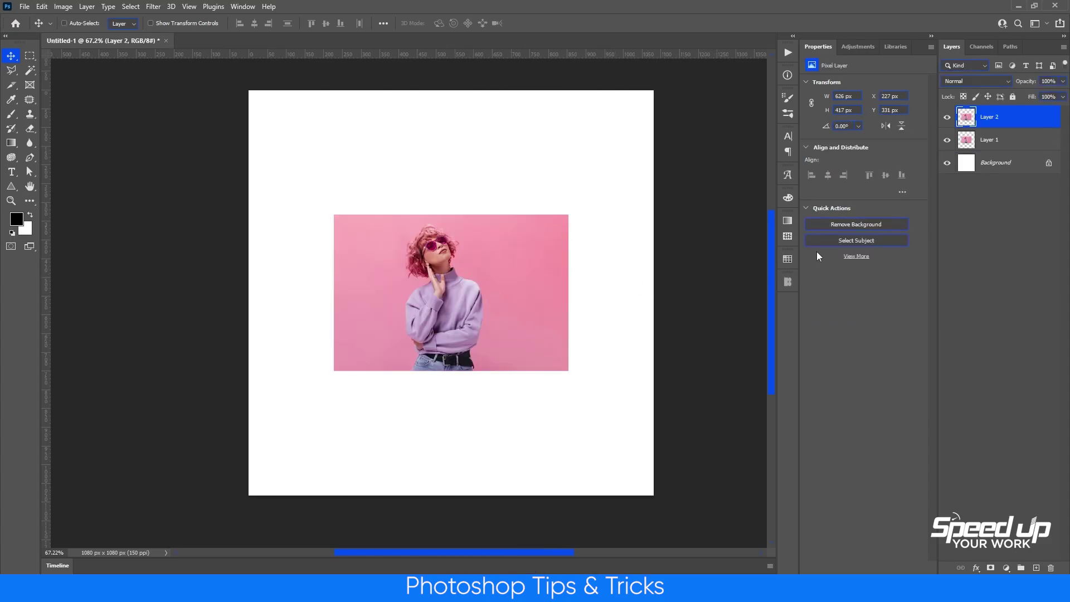
{"action": "left_click", "coordinate": [1013, 143]}
{"action": "key", "text": "Delete"}
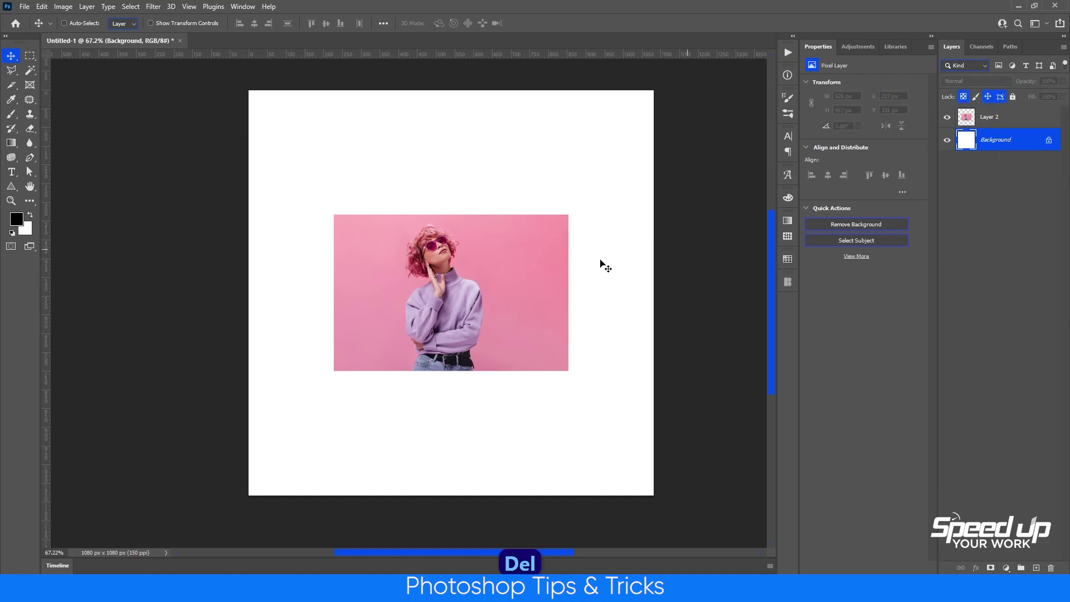
- Enlarge the photo layer to about 1474 × 981 px and position it at about X -151 px, Y 104 px
{"action": "key", "text": "alt+bracketright"}
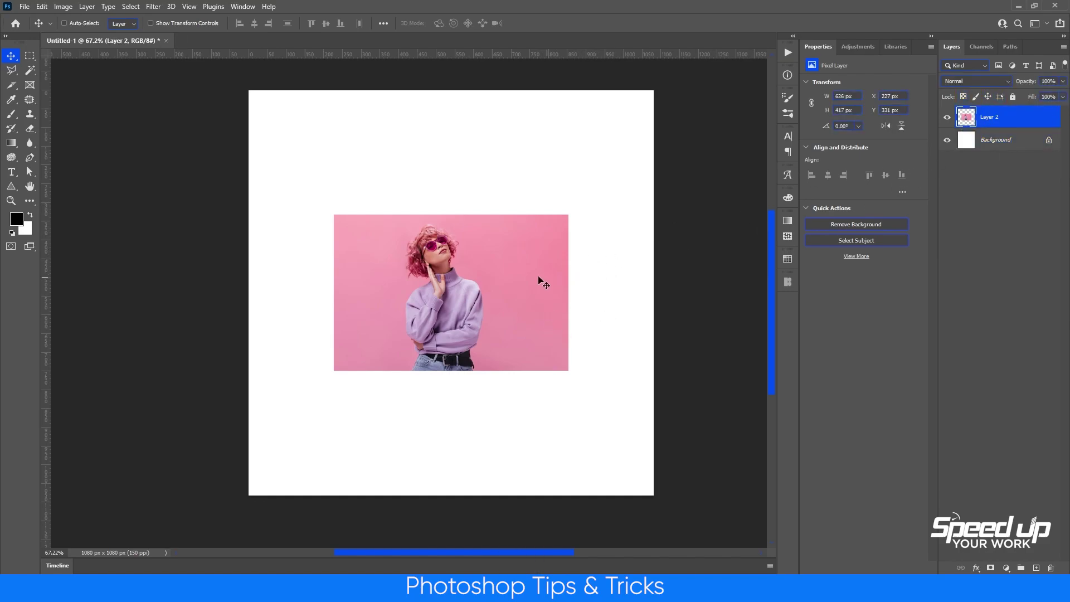
{"action": "key", "text": "ctrl+t"}
{"action": "left_click_drag", "start_coordinate": [568, 292], "coordinate": [660, 292]}
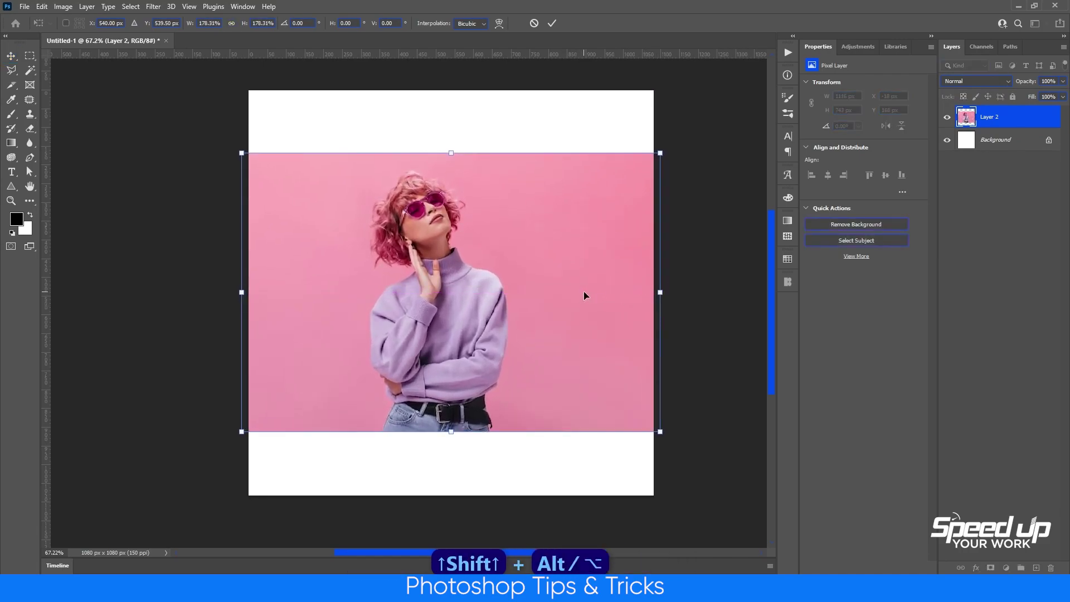
{"action": "key", "text": "Return"}
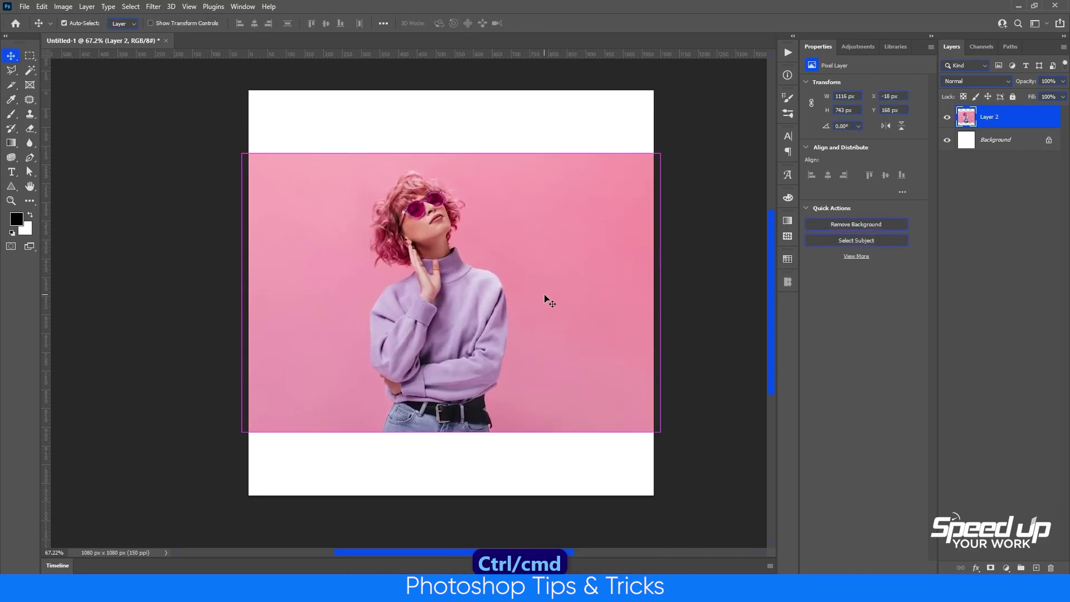
{"action": "key", "text": "ctrl+t"}
{"action": "left_click_drag", "start_coordinate": [448, 431], "coordinate": [449, 459]}
{"action": "left_click_drag", "start_coordinate": [479, 392], "coordinate": [477, 424]}
{"action": "left_click_drag", "start_coordinate": [451, 166], "coordinate": [459, 130]}
{"action": "key", "text": "Return"}
{"action": "left_click_drag", "start_coordinate": [478, 170], "coordinate": [492, 171]}
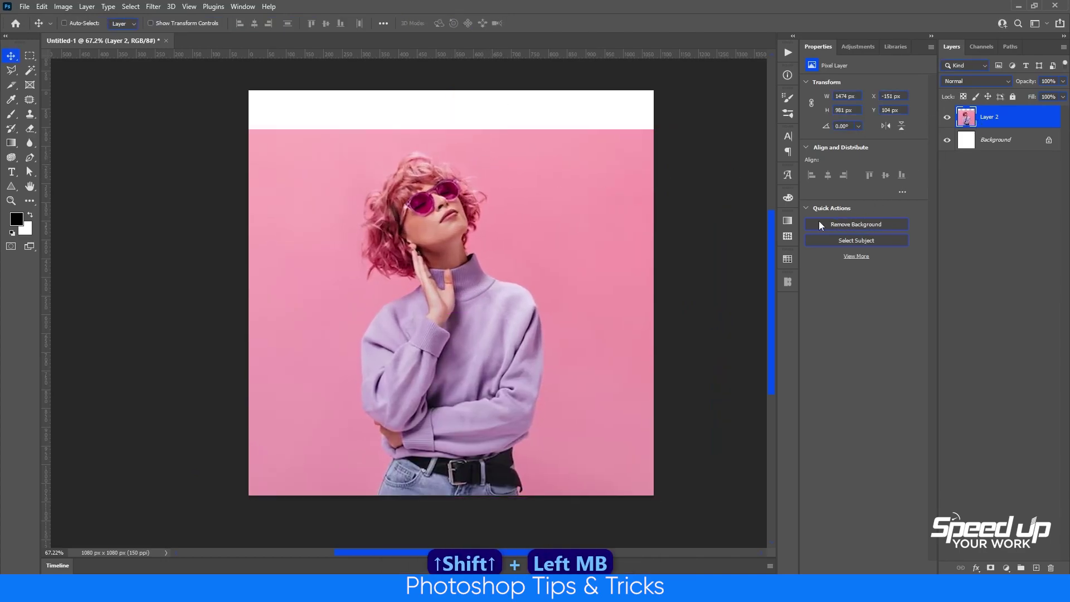
- Remove the photo's background and add a Black & White adjustment layer above it
{"action": "left_click", "coordinate": [842, 227]}
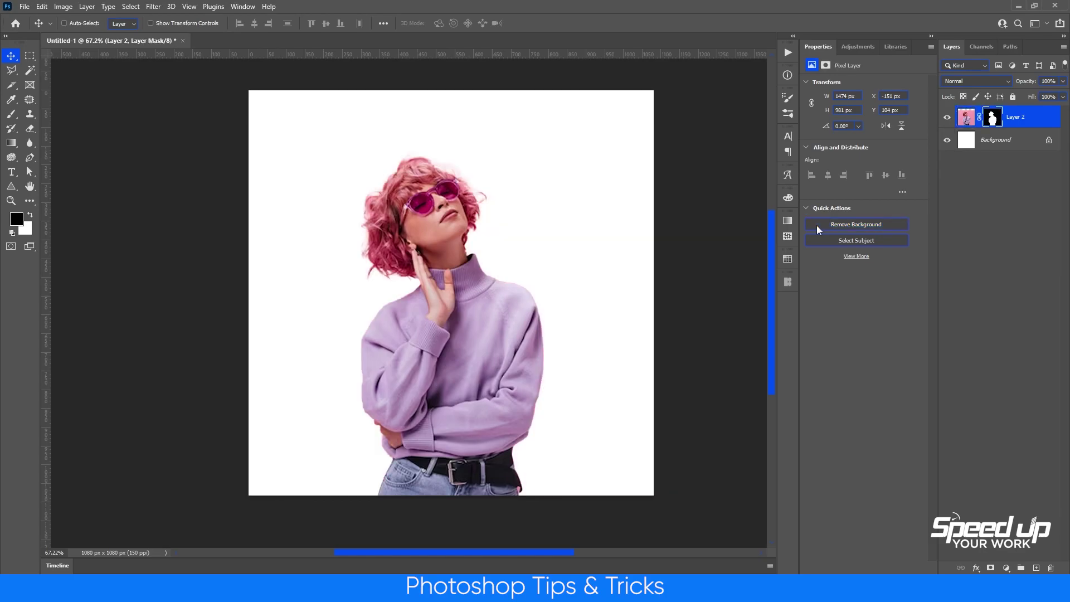
{"action": "left_click", "coordinate": [1006, 567]}
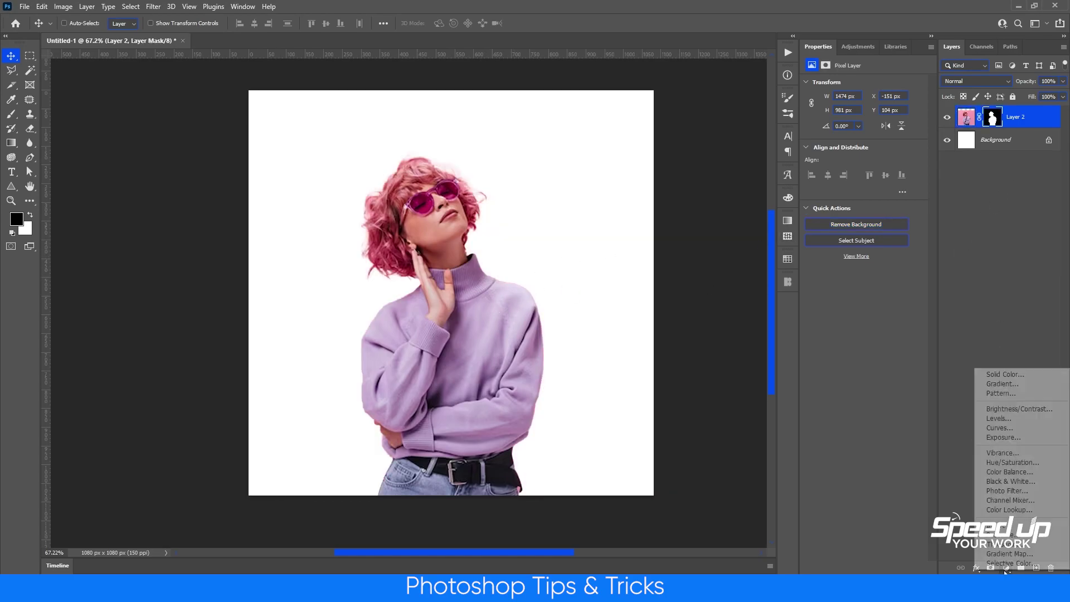
{"action": "left_click", "coordinate": [1010, 481]}
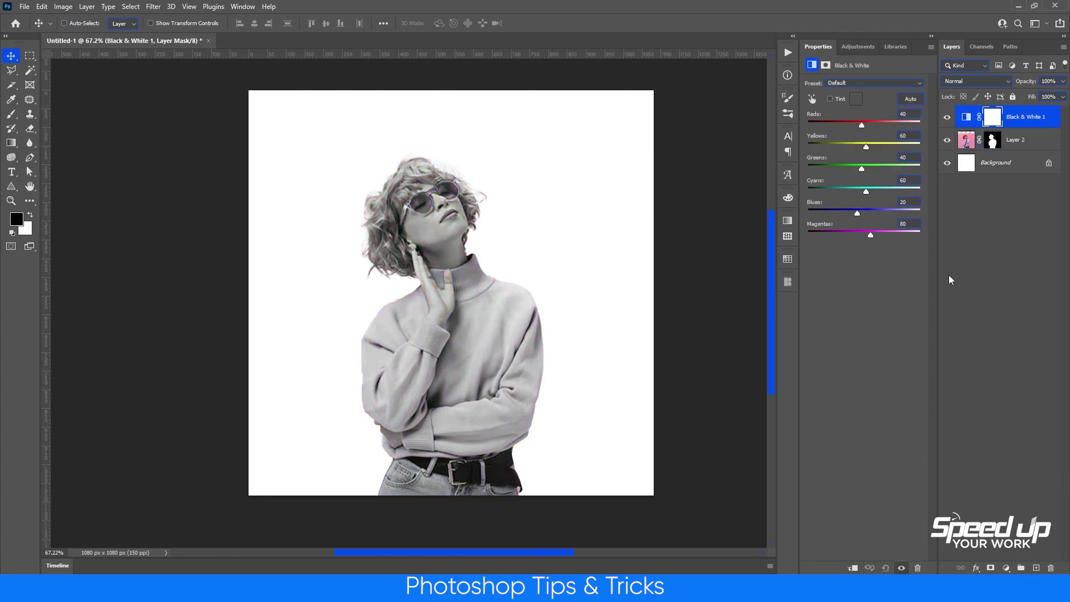
- Set the Black & White adjustment to Reds 3, Yellows 38, Greens 23, Cyans 40, Blues 10 and Magentas 60
{"action": "left_click_drag", "start_coordinate": [865, 128], "coordinate": [851, 127]}
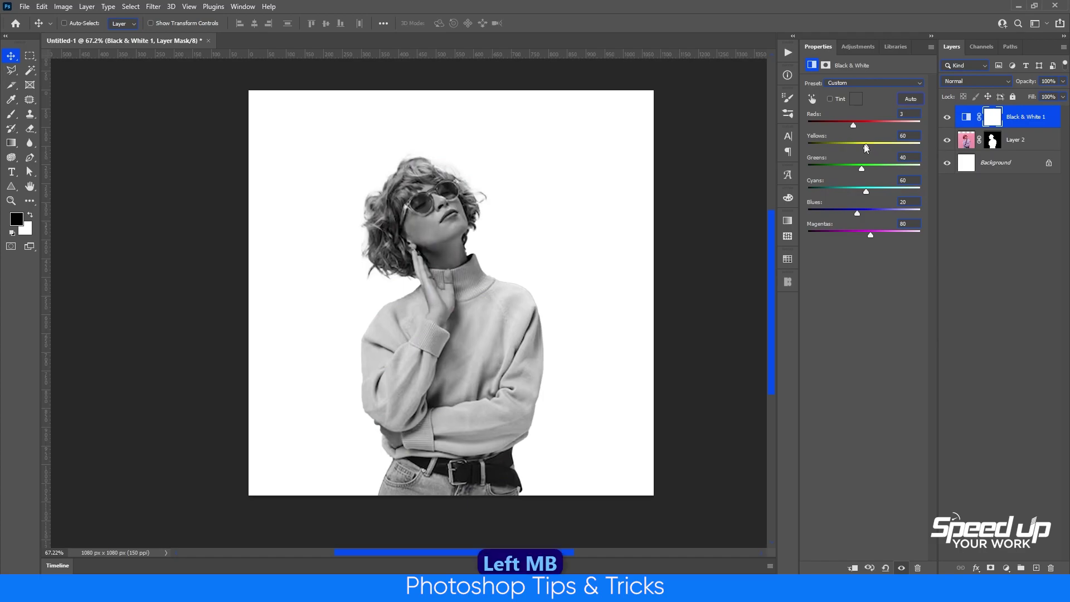
{"action": "left_click_drag", "start_coordinate": [865, 192], "coordinate": [859, 169]}
{"action": "left_click_drag", "start_coordinate": [857, 215], "coordinate": [866, 235]}
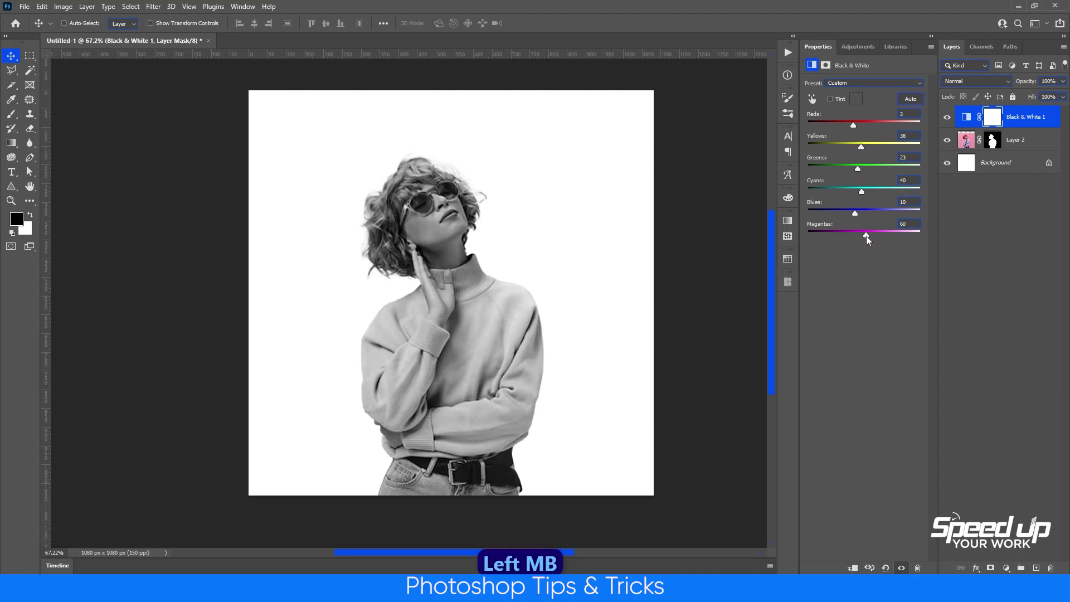
- Convert the Black & White adjustment and the masked photo layer together into one smart object
{"action": "left_click", "coordinate": [1015, 146], "text": "shift"}
{"action": "right_click", "coordinate": [1015, 143]}
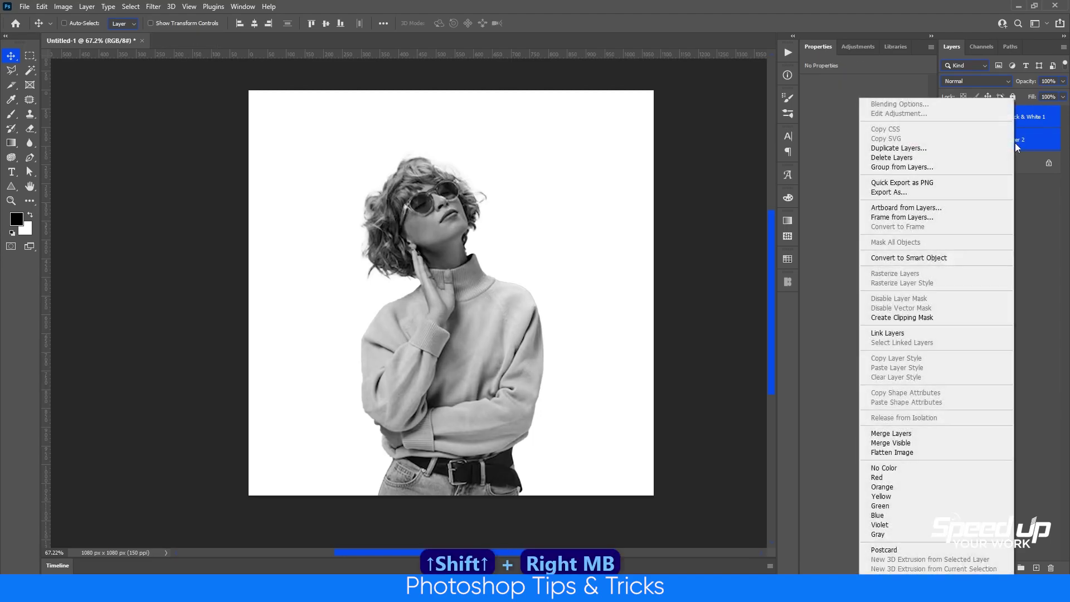
{"action": "left_click", "coordinate": [900, 258]}
- Add a Solid Color fill layer in bc5e5e above the portrait and set its blending mode to Hard Mix
{"action": "left_click", "coordinate": [1006, 567]}
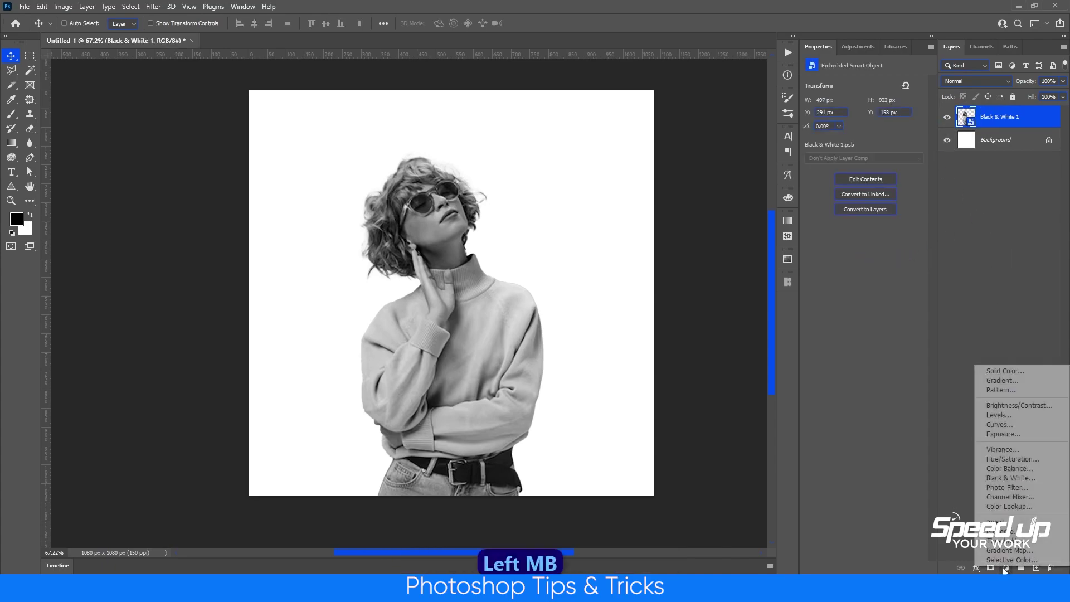
{"action": "left_click", "coordinate": [1004, 370]}
{"action": "left_click_drag", "start_coordinate": [818, 306], "coordinate": [823, 314]}
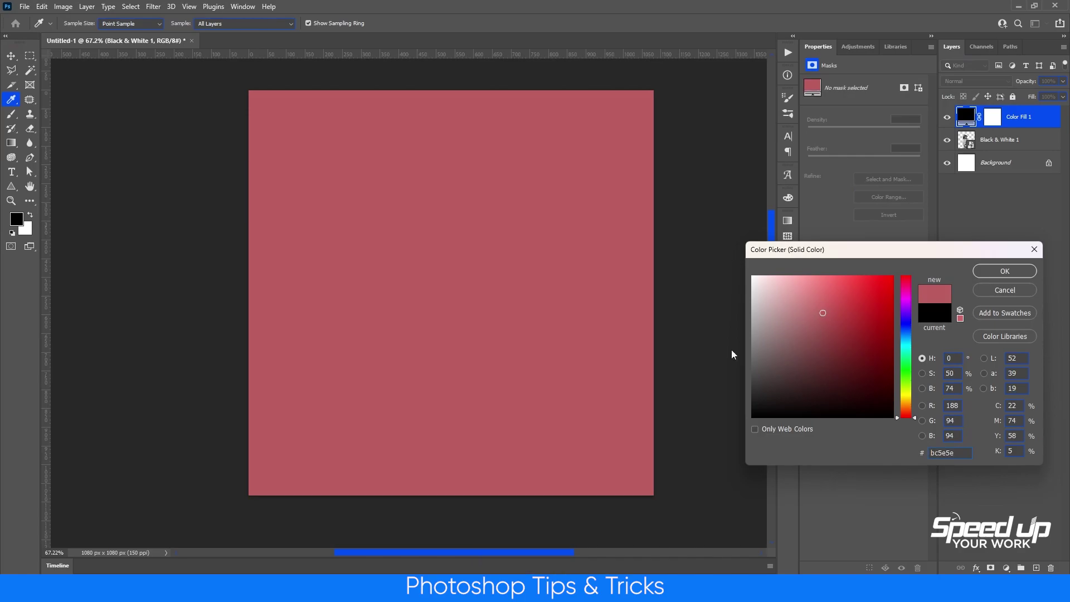
{"action": "left_click", "coordinate": [1005, 271]}
{"action": "left_click", "coordinate": [975, 81]}
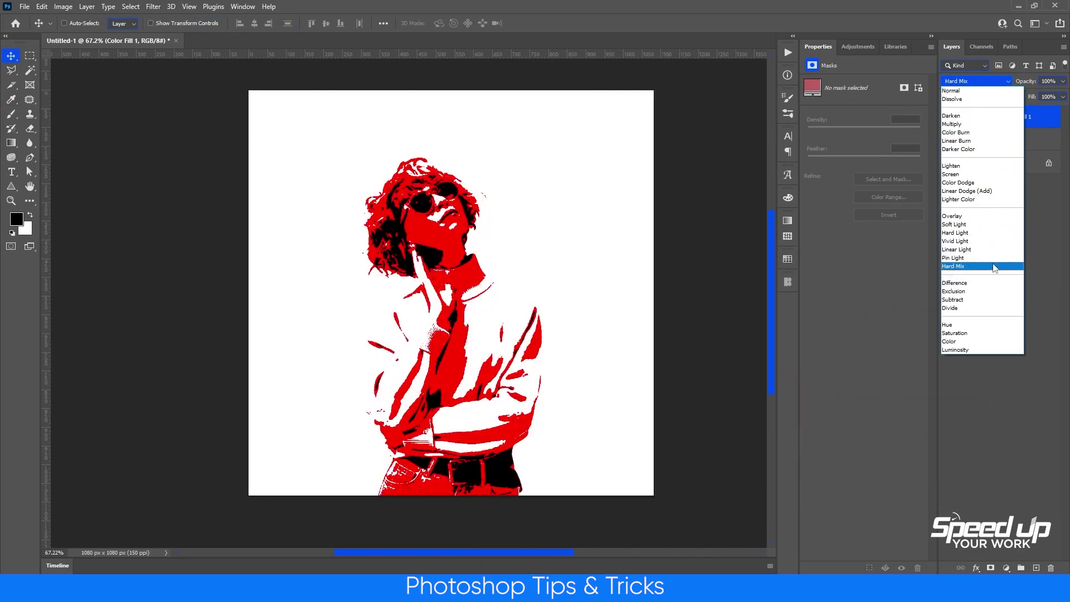
{"action": "left_click", "coordinate": [988, 268]}
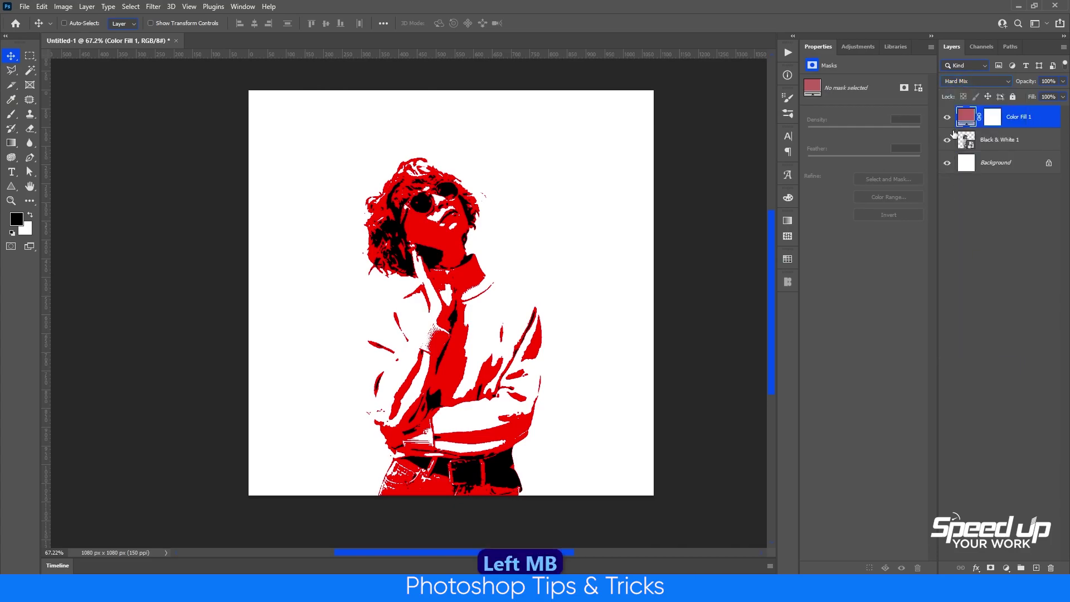
- Change the solid fill layer's colour to a slightly lighter, less saturated red
{"action": "double_click", "coordinate": [966, 115]}
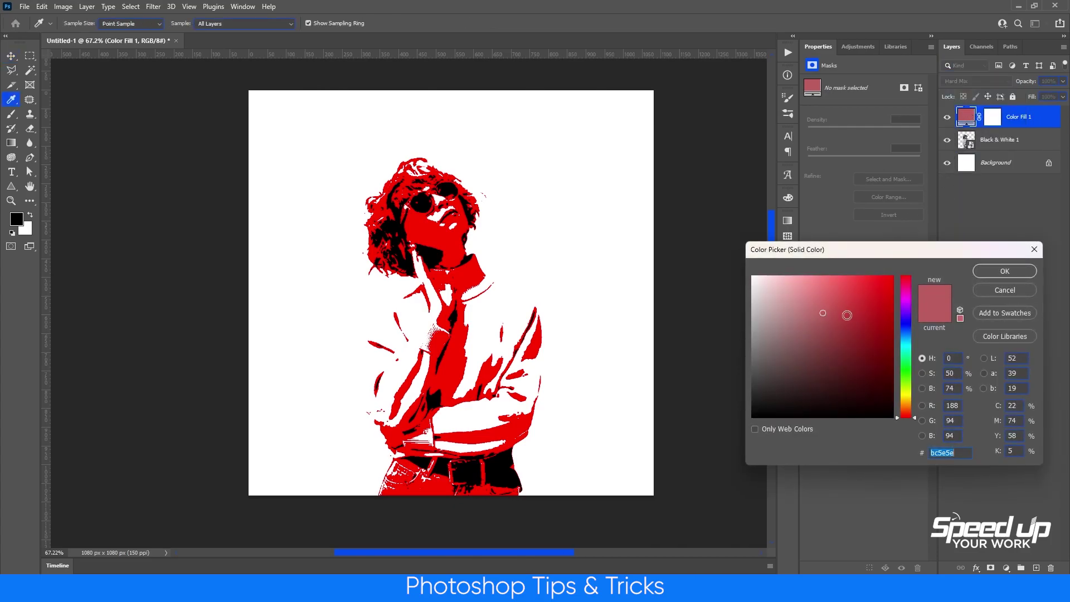
{"action": "left_click_drag", "start_coordinate": [821, 306], "coordinate": [817, 307]}
{"action": "left_click", "coordinate": [1005, 271]}
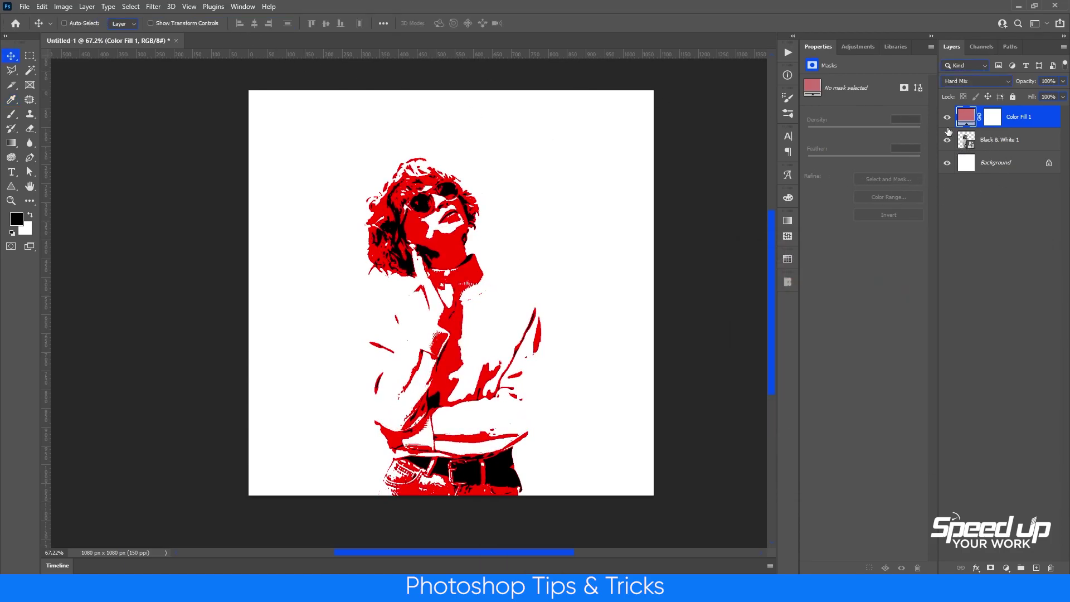
- Apply the Oil Paint filter to the Black & White 1 smart object with Stylization 1.5, Cleanliness 10.0 and Scale 0.6
{"action": "left_click", "coordinate": [990, 147]}
{"action": "left_click", "coordinate": [153, 7]}
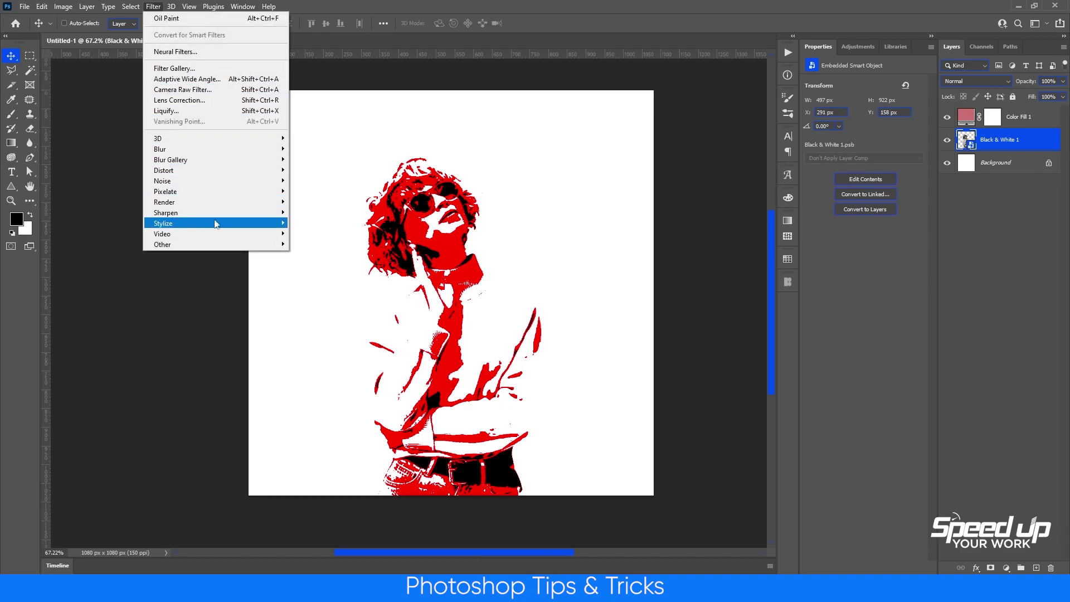
{"action": "mouse_move", "coordinate": [200, 223]}
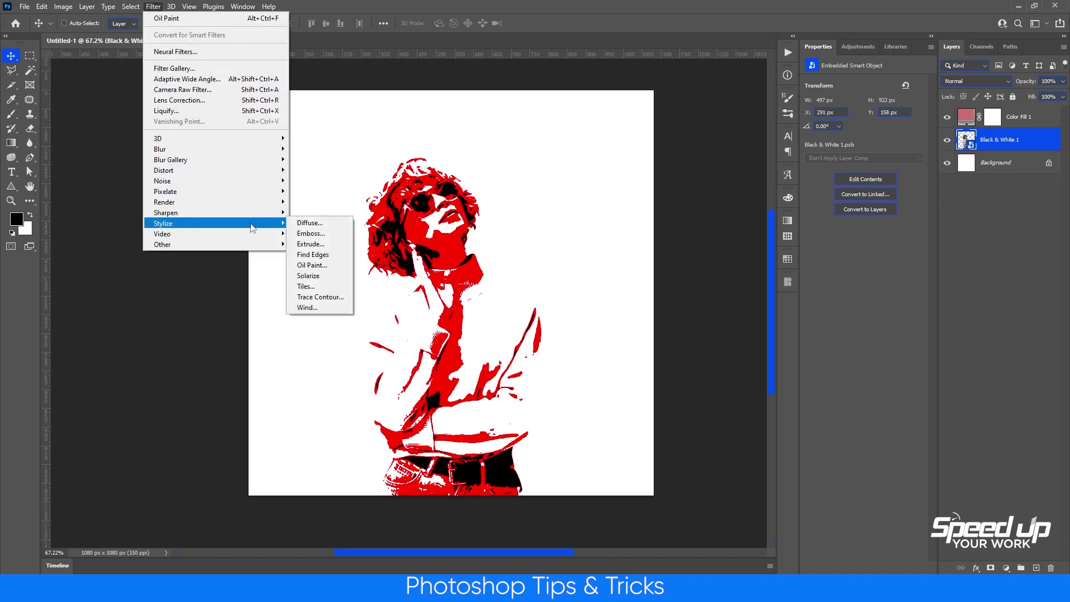
{"action": "left_click", "coordinate": [342, 267]}
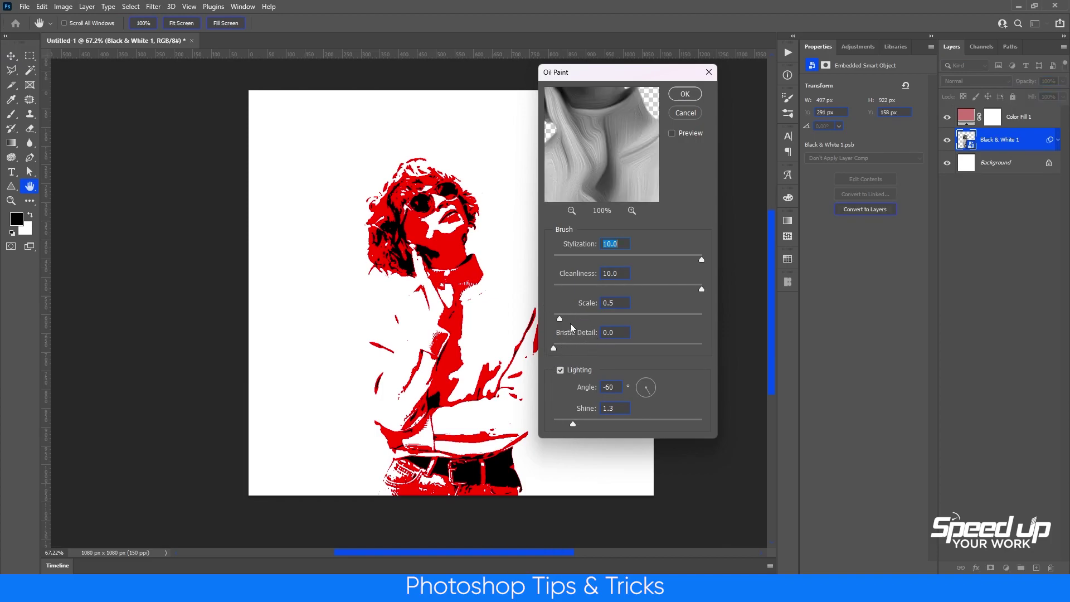
{"action": "left_click_drag", "start_coordinate": [701, 260], "coordinate": [576, 264]}
{"action": "left_click_drag", "start_coordinate": [606, 167], "coordinate": [638, 323]}
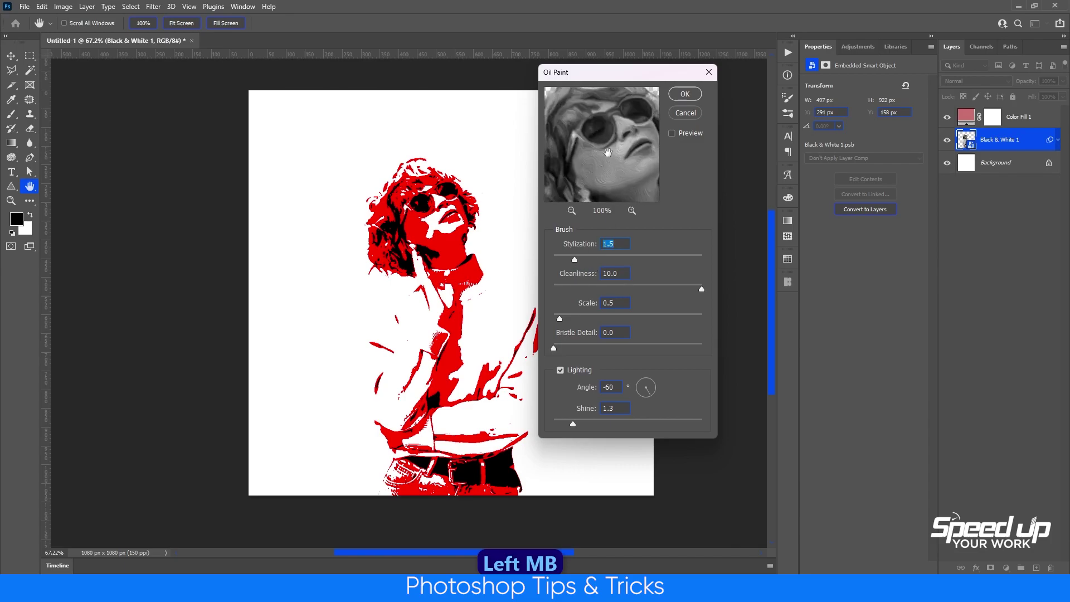
{"action": "left_click_drag", "start_coordinate": [575, 262], "coordinate": [570, 257]}
{"action": "mouse_move", "coordinate": [702, 288]}
{"action": "left_mouse_down"}
{"action": "mouse_move", "coordinate": [685, 288]}
{"action": "mouse_move", "coordinate": [707, 289]}
{"action": "left_mouse_up"}
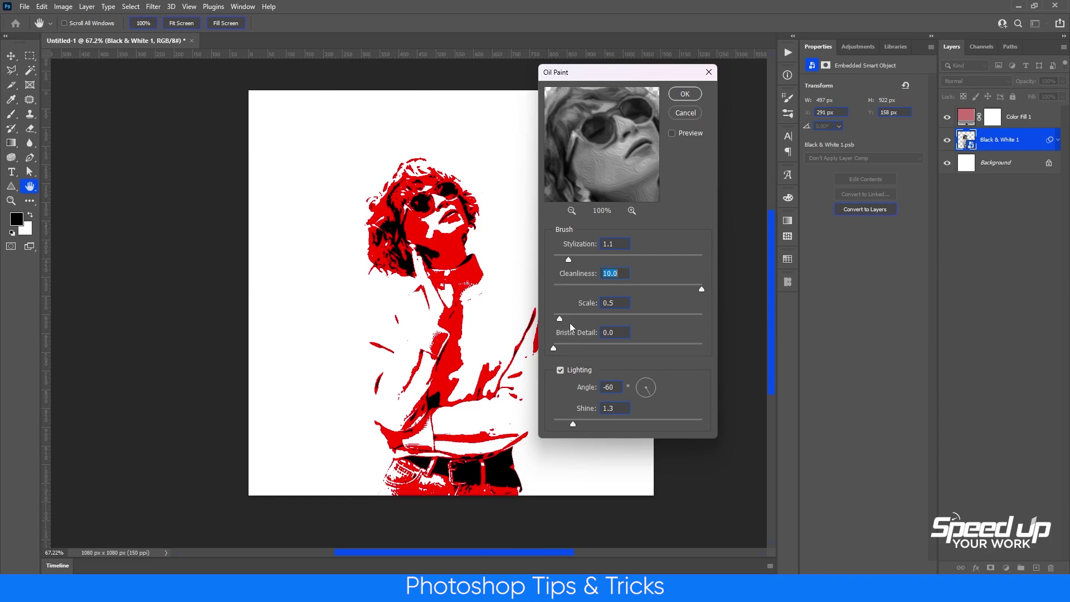
{"action": "left_click_drag", "start_coordinate": [561, 319], "coordinate": [562, 320]}
{"action": "left_click", "coordinate": [567, 260]}
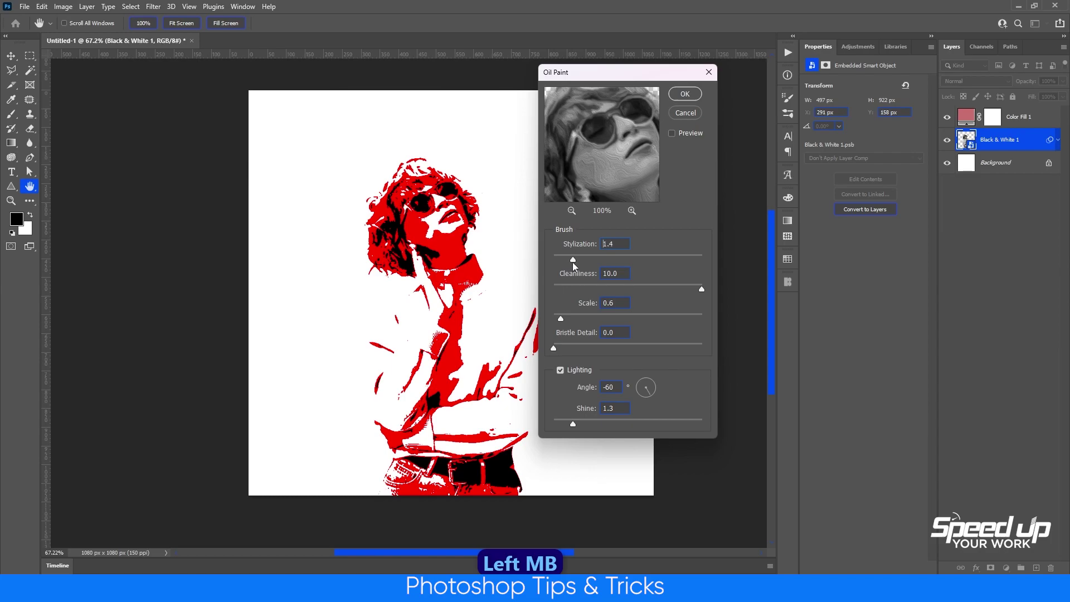
{"action": "left_click_drag", "start_coordinate": [573, 262], "coordinate": [575, 264]}
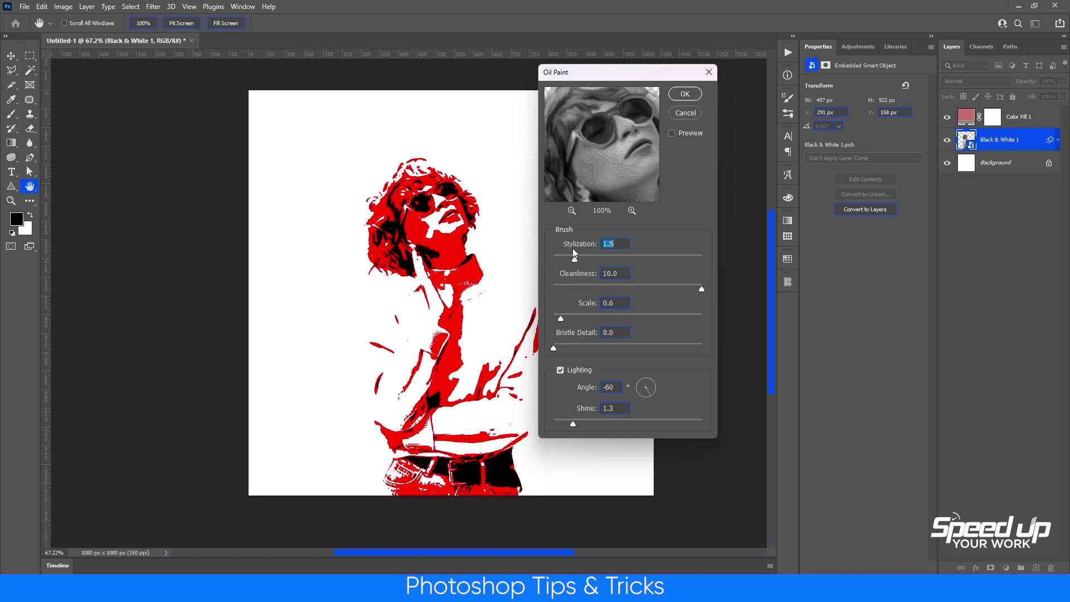
{"action": "left_click", "coordinate": [682, 94]}
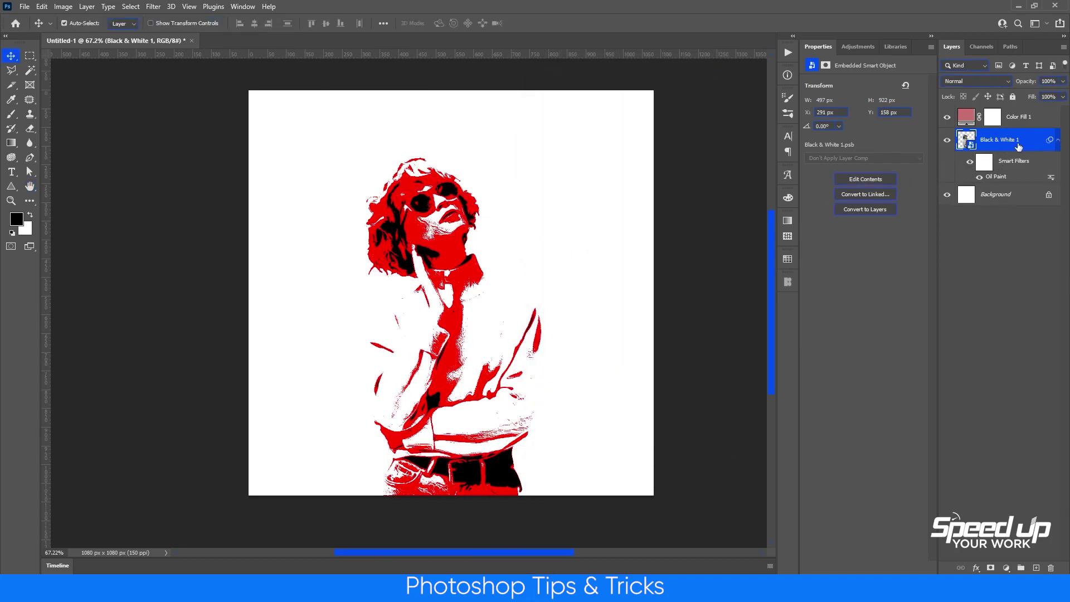
- Duplicate the filtered smart object and raise the copy's Oil Paint Stylization to its maximum
{"action": "key", "text": "ctrl+j"}
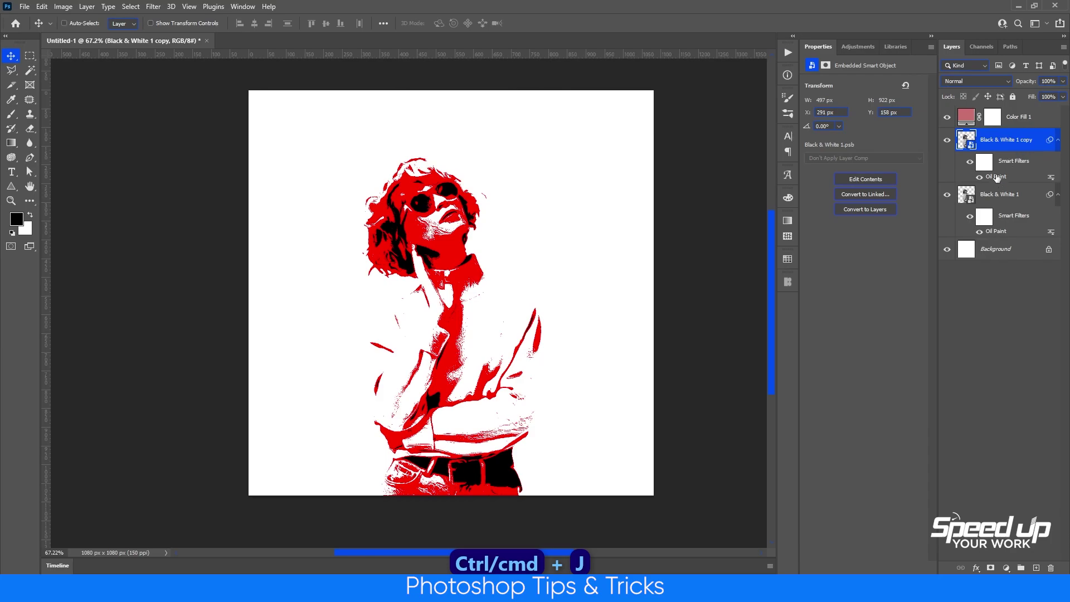
{"action": "left_click", "coordinate": [998, 177]}
{"action": "double_click", "coordinate": [997, 177]}
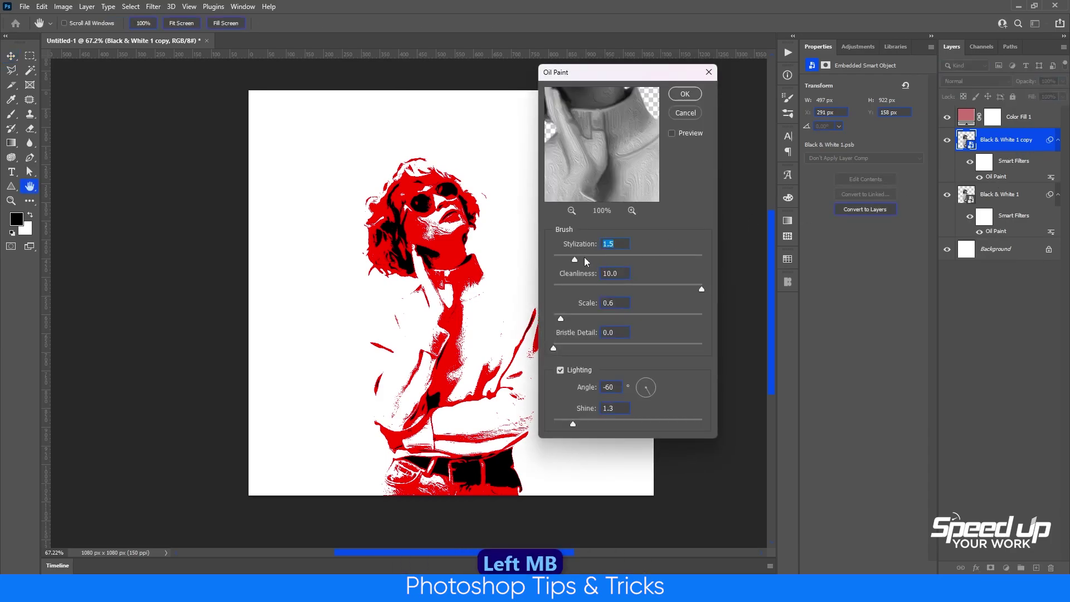
{"action": "left_click_drag", "start_coordinate": [700, 262], "coordinate": [703, 260]}
{"action": "left_click", "coordinate": [697, 95]}
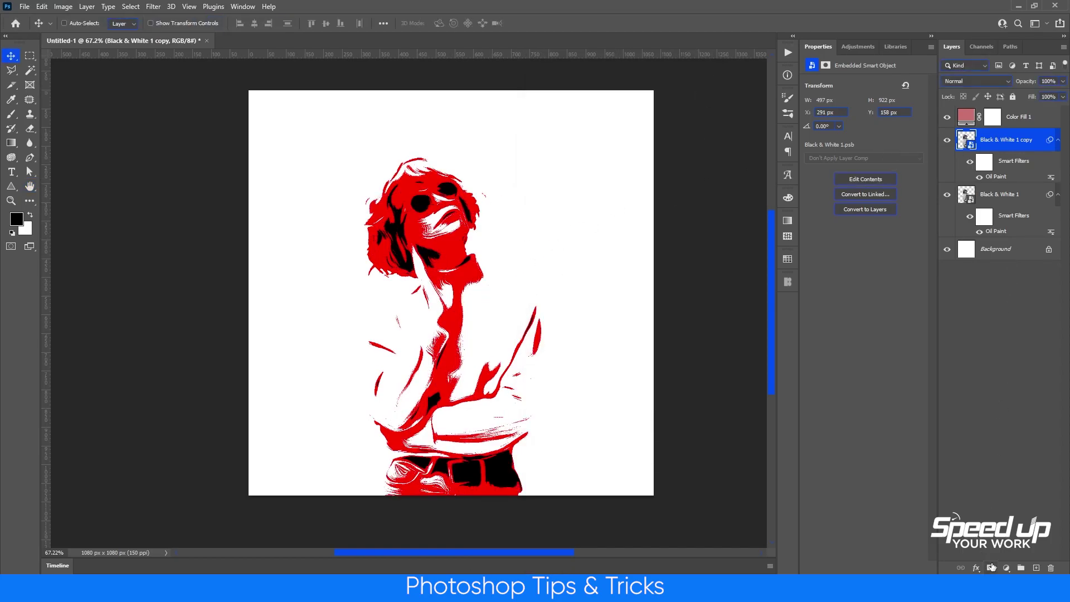
- Add a layer mask to the smart object copy and brush black over the woman's face to bring back the layer below
{"action": "left_click", "coordinate": [992, 567]}
{"action": "left_click", "coordinate": [993, 139]}
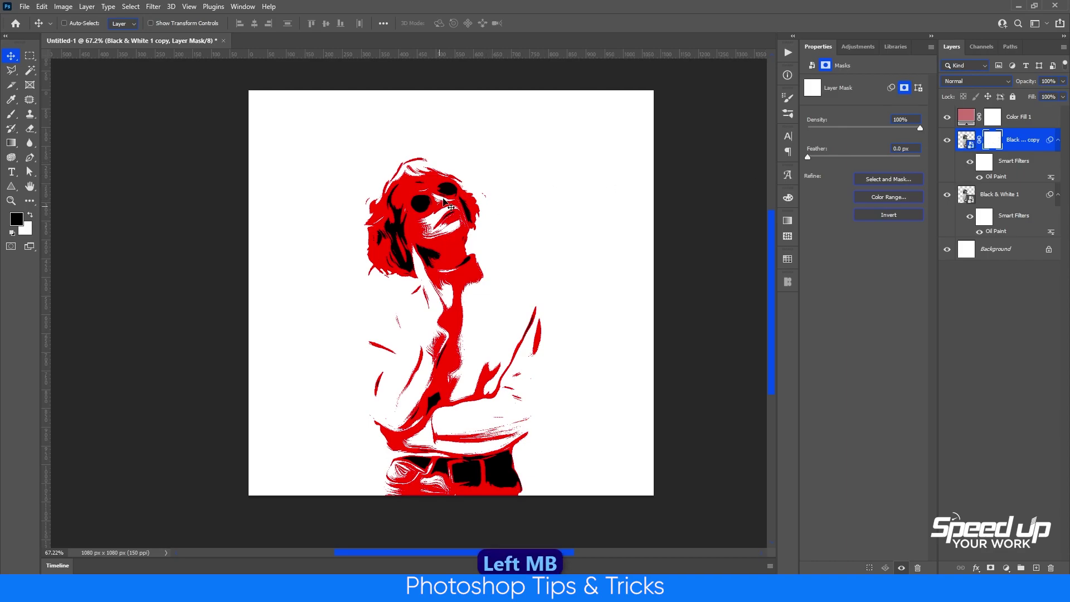
{"action": "key", "text": "b"}
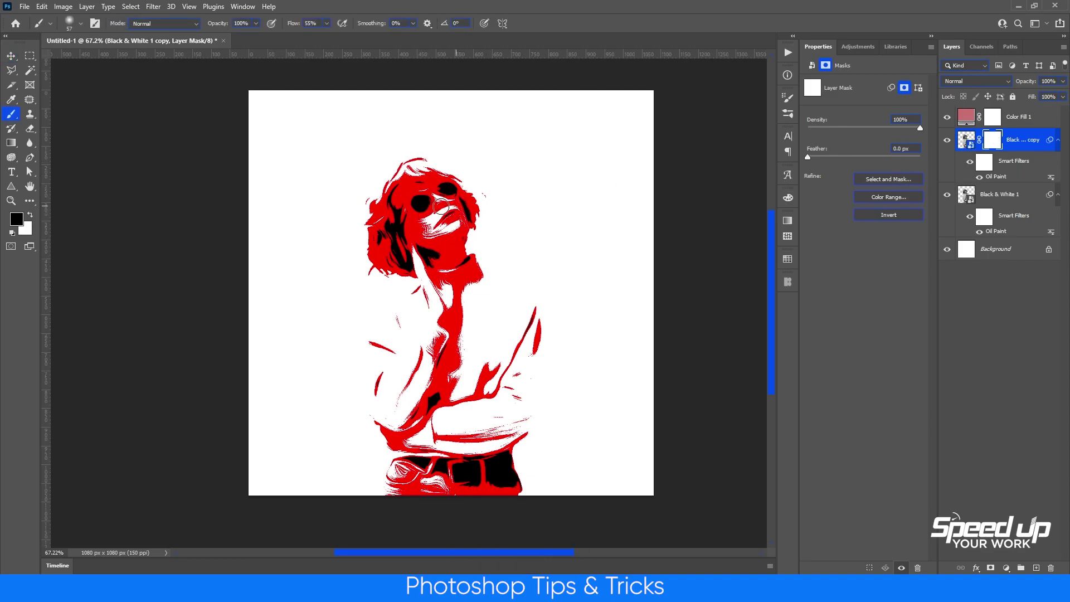
{"action": "mouse_move", "coordinate": [439, 218]}
{"action": "left_mouse_down"}
{"action": "mouse_move", "coordinate": [456, 218]}
{"action": "mouse_move", "coordinate": [449, 203]}
{"action": "mouse_move", "coordinate": [422, 213]}
{"action": "mouse_move", "coordinate": [414, 197]}
{"action": "mouse_move", "coordinate": [435, 190]}
{"action": "mouse_move", "coordinate": [453, 204]}
{"action": "mouse_move", "coordinate": [431, 226]}
{"action": "mouse_move", "coordinate": [443, 225]}
{"action": "mouse_move", "coordinate": [419, 222]}
{"action": "mouse_move", "coordinate": [444, 227]}
{"action": "mouse_move", "coordinate": [458, 216]}
{"action": "mouse_move", "coordinate": [437, 189]}
{"action": "mouse_move", "coordinate": [433, 214]}
{"action": "mouse_move", "coordinate": [446, 226]}
{"action": "mouse_move", "coordinate": [490, 209]}
{"action": "left_mouse_up"}
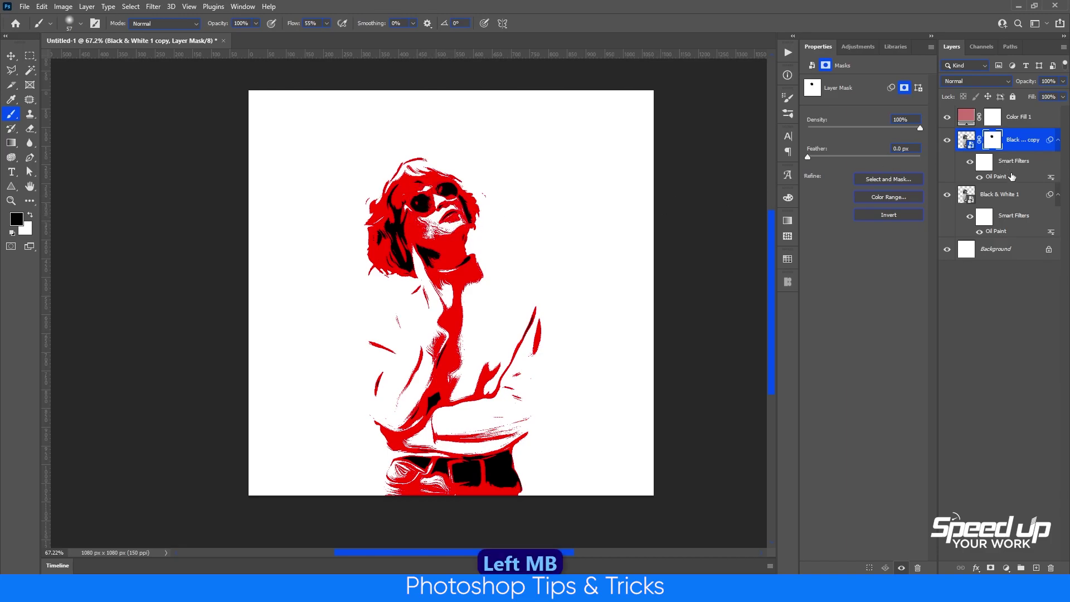
{"action": "left_click", "coordinate": [998, 149]}
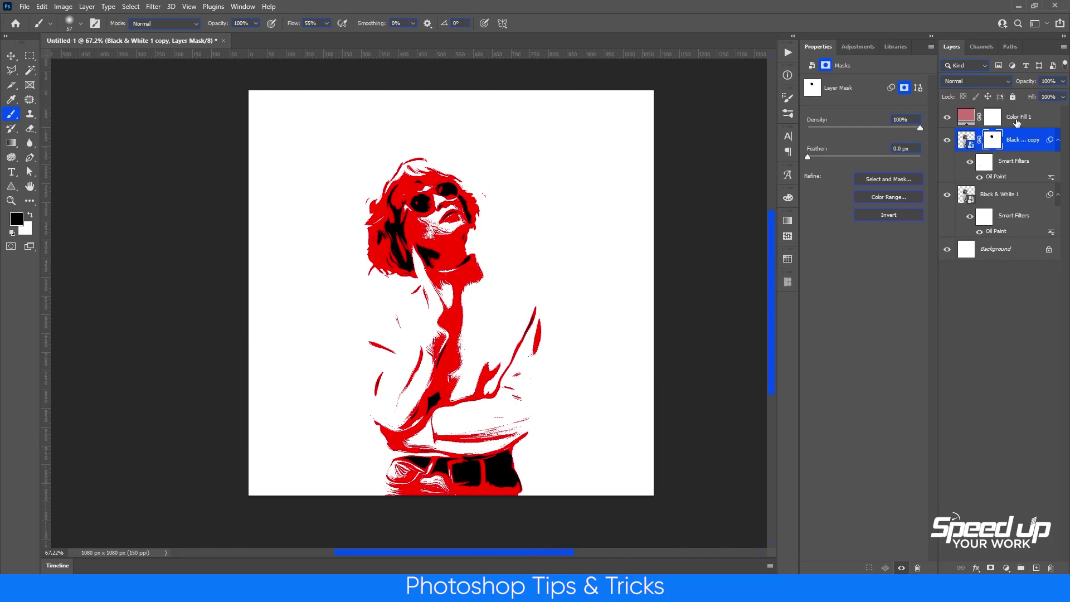
- Add a Gradient Map adjustment layer above the Color Fill 1 layer
{"action": "left_click", "coordinate": [1018, 120]}
{"action": "left_click", "coordinate": [1007, 565]}
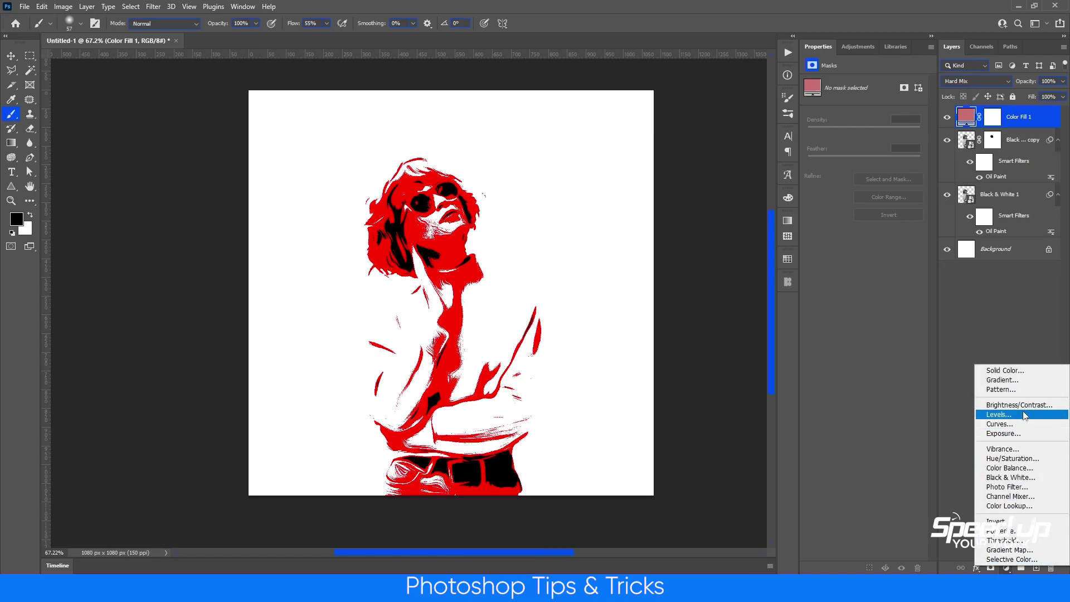
{"action": "left_click", "coordinate": [964, 433]}
{"action": "left_click", "coordinate": [1006, 565]}
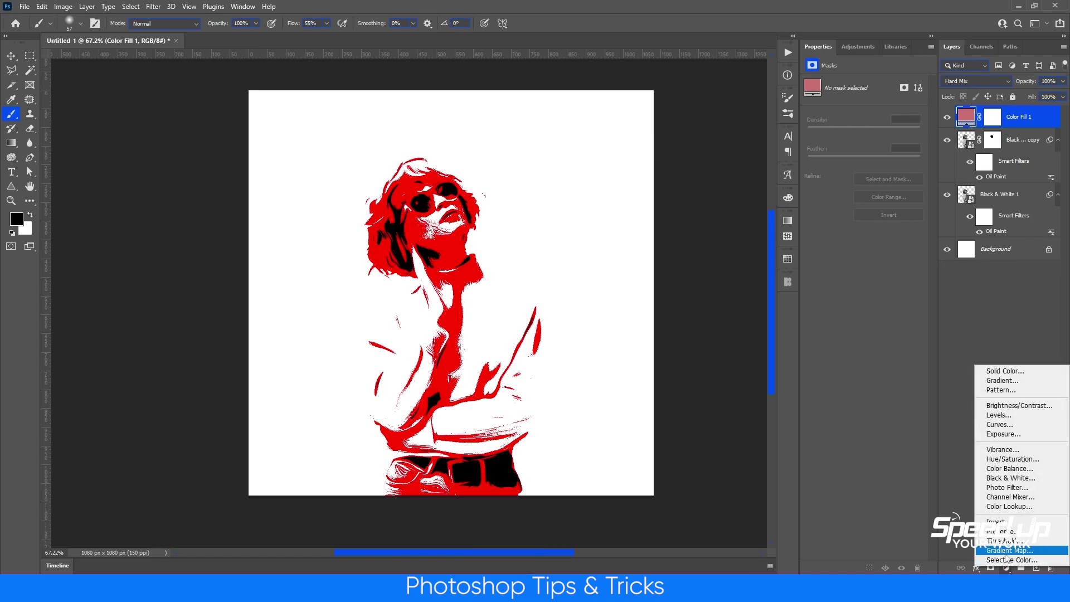
{"action": "left_click", "coordinate": [998, 551]}
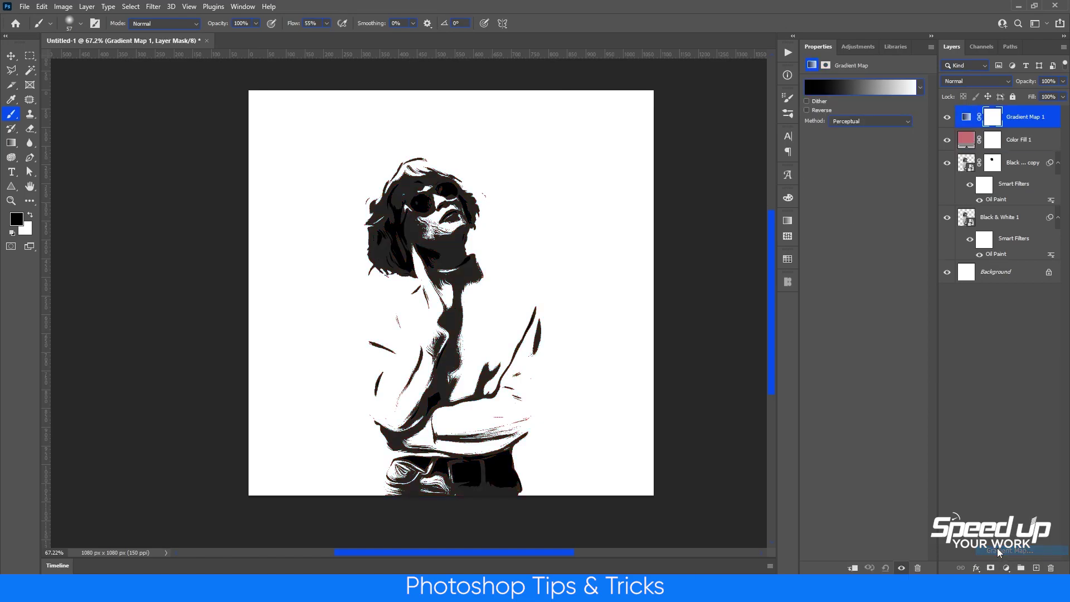
- Set the gradient map's black colour stop to dark navy blue #08124d and apply the gradient
{"action": "left_click", "coordinate": [821, 88]}
{"action": "left_click", "coordinate": [701, 273]}
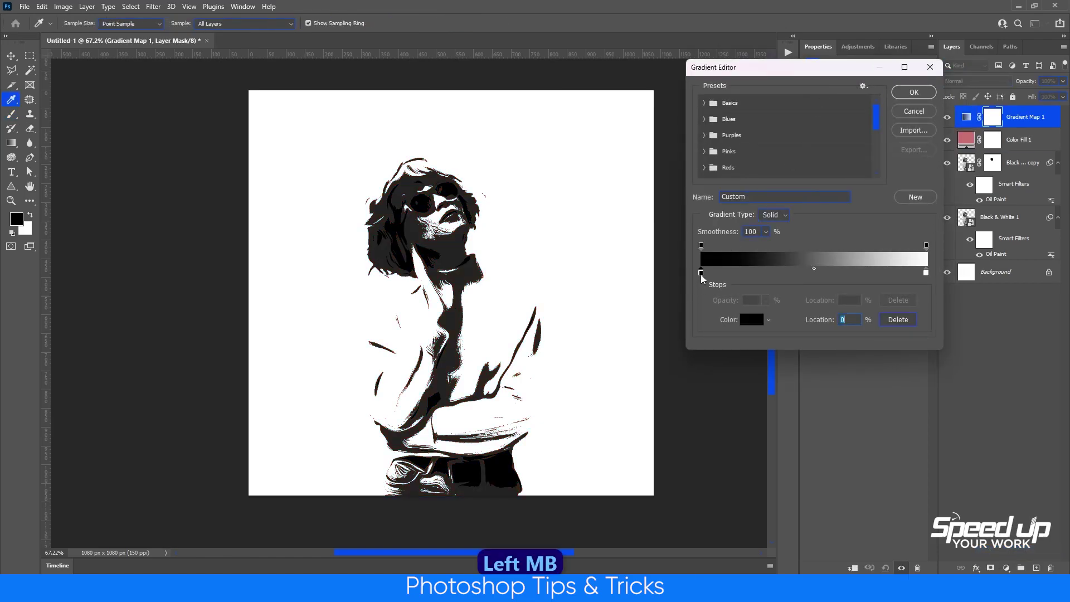
{"action": "left_click", "coordinate": [751, 320]}
{"action": "left_click", "coordinate": [898, 326]}
{"action": "left_click_drag", "start_coordinate": [882, 355], "coordinate": [879, 375]}
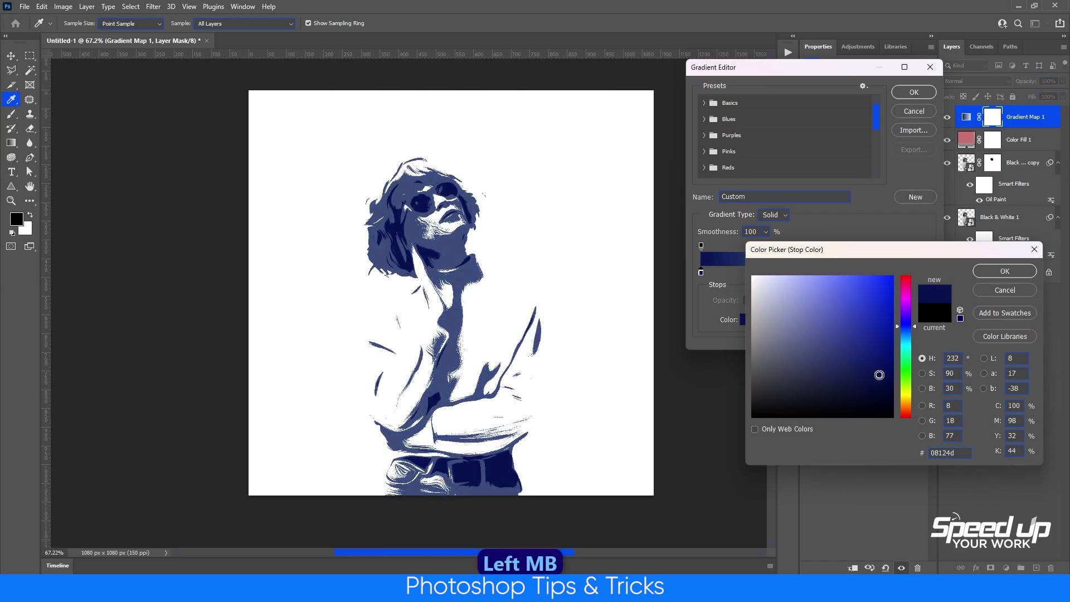
{"action": "left_click", "coordinate": [1005, 272]}
{"action": "left_click", "coordinate": [898, 96]}
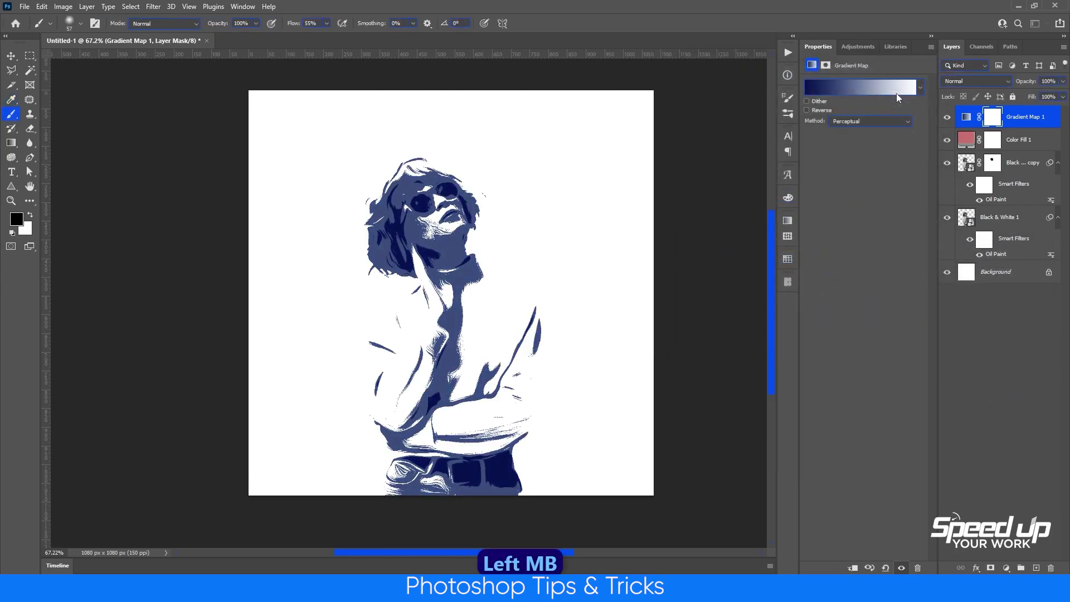
- Change the Color Fill 1 layer's colour to #cc6b6b
{"action": "double_click", "coordinate": [966, 139]}
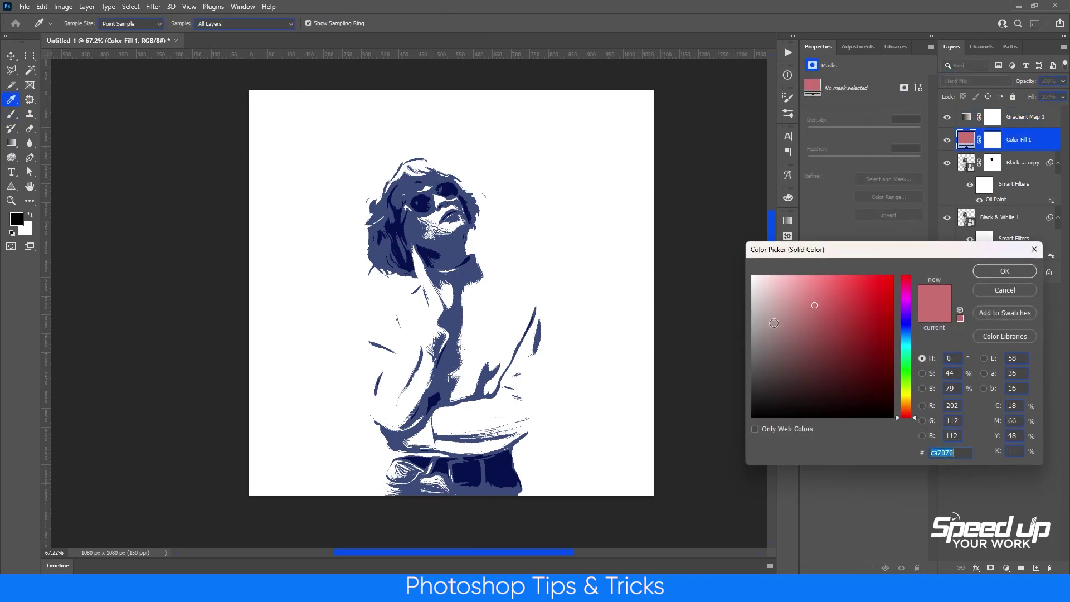
{"action": "mouse_move", "coordinate": [812, 304]}
{"action": "left_mouse_down"}
{"action": "mouse_move", "coordinate": [809, 293]}
{"action": "mouse_move", "coordinate": [816, 304]}
{"action": "left_mouse_up"}
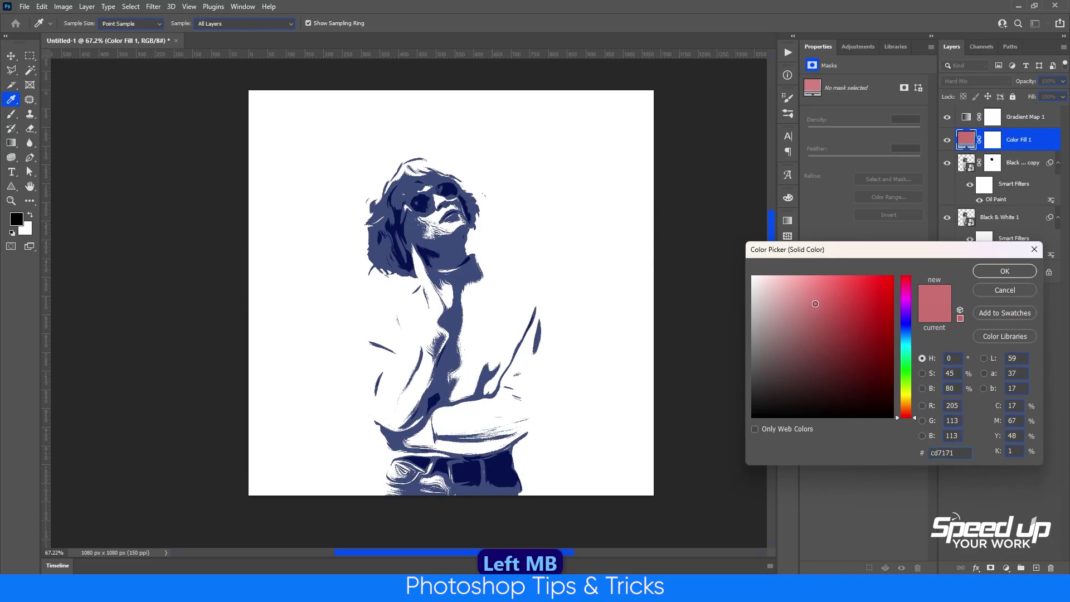
{"action": "left_click", "coordinate": [815, 299]}
{"action": "left_click_drag", "start_coordinate": [815, 299], "coordinate": [819, 304]}
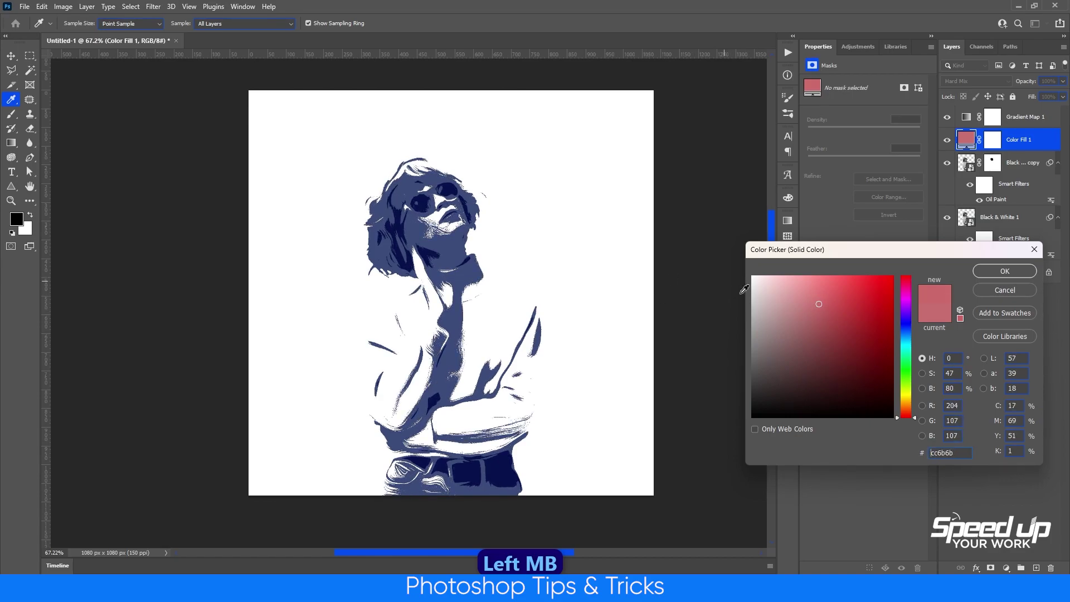
{"action": "left_click", "coordinate": [1000, 275]}
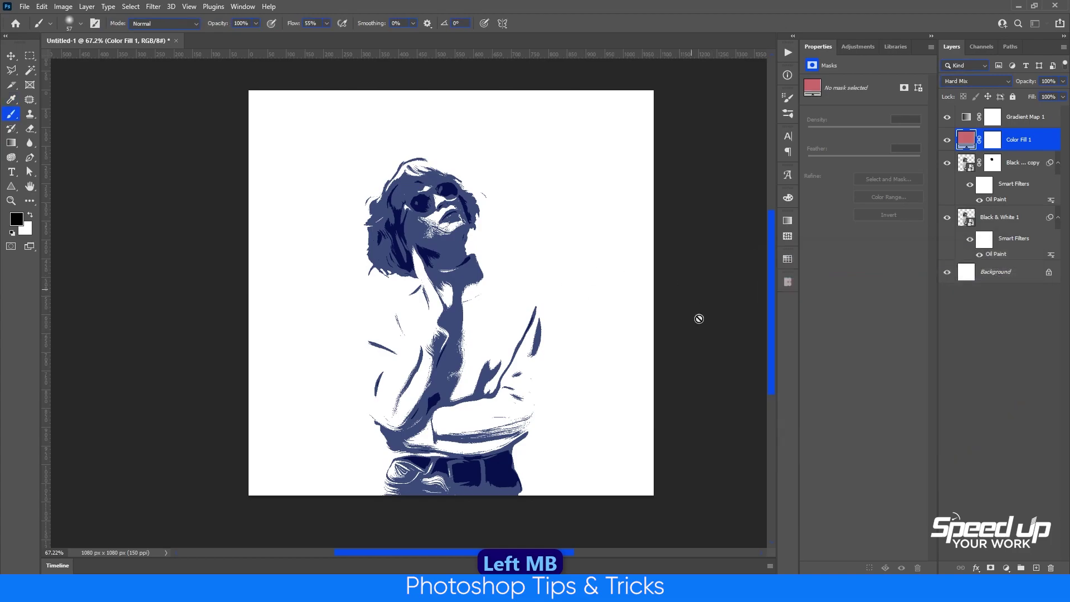
- Group the layers from Gradient Map 1 down to Black & White 1, leaving the Background outside
{"action": "key", "text": "v"}
{"action": "key", "text": "space"}
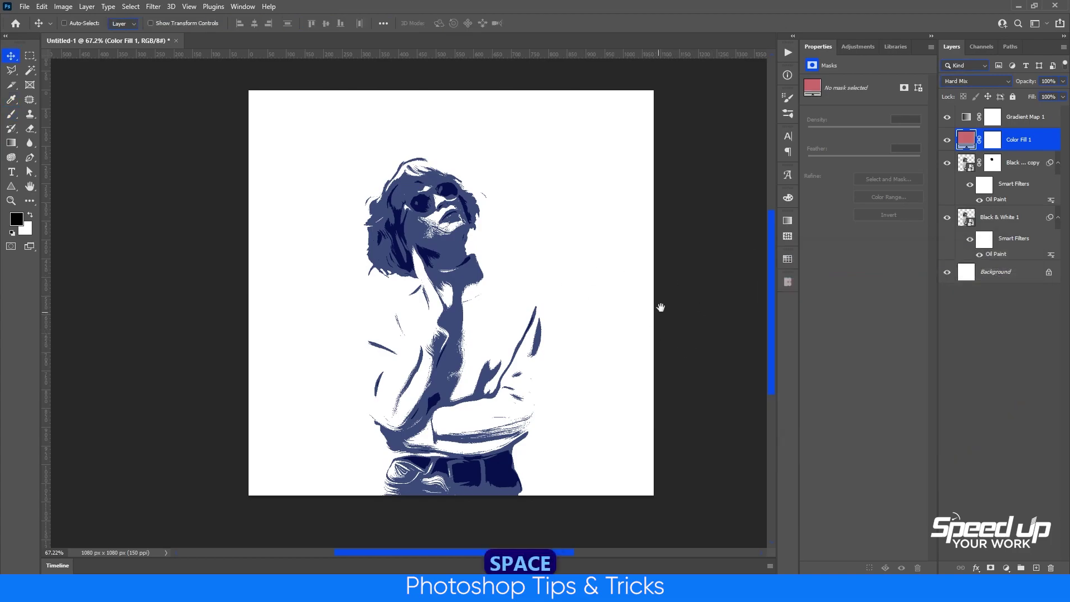
{"action": "left_click_drag", "start_coordinate": [661, 307], "coordinate": [671, 313]}
{"action": "left_click", "coordinate": [1002, 123]}
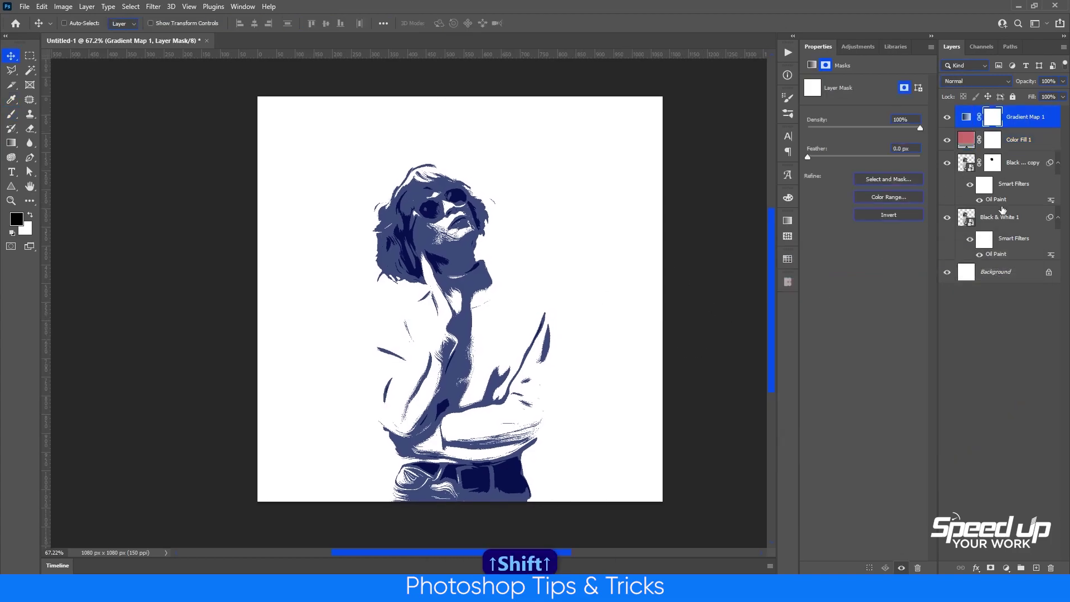
{"action": "left_click", "coordinate": [998, 217], "text": "shift"}
{"action": "key", "text": "ctrl"}
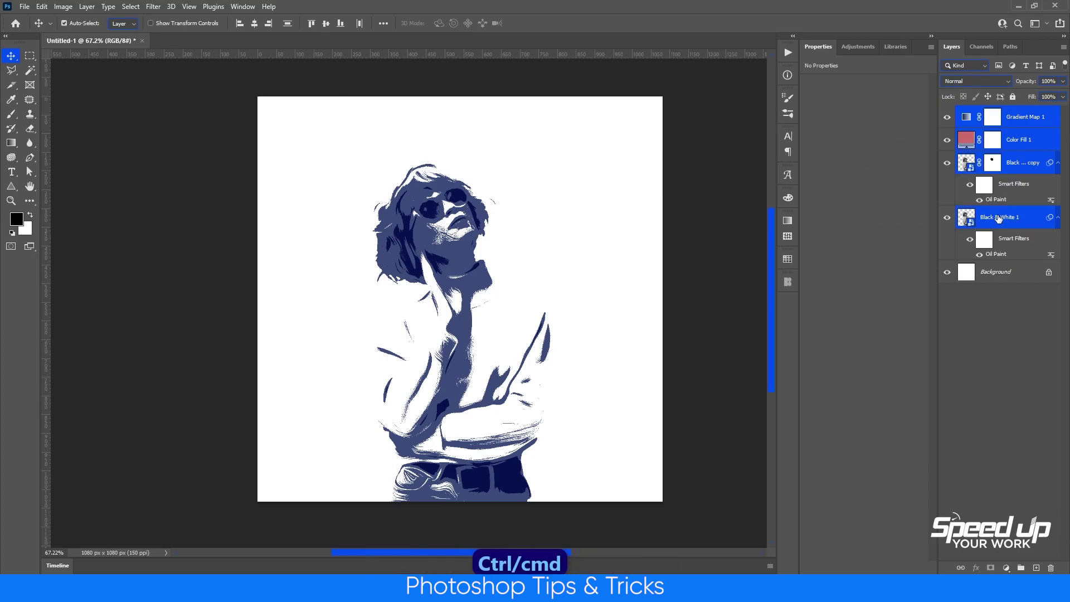
{"action": "key", "text": "ctrl+g"}
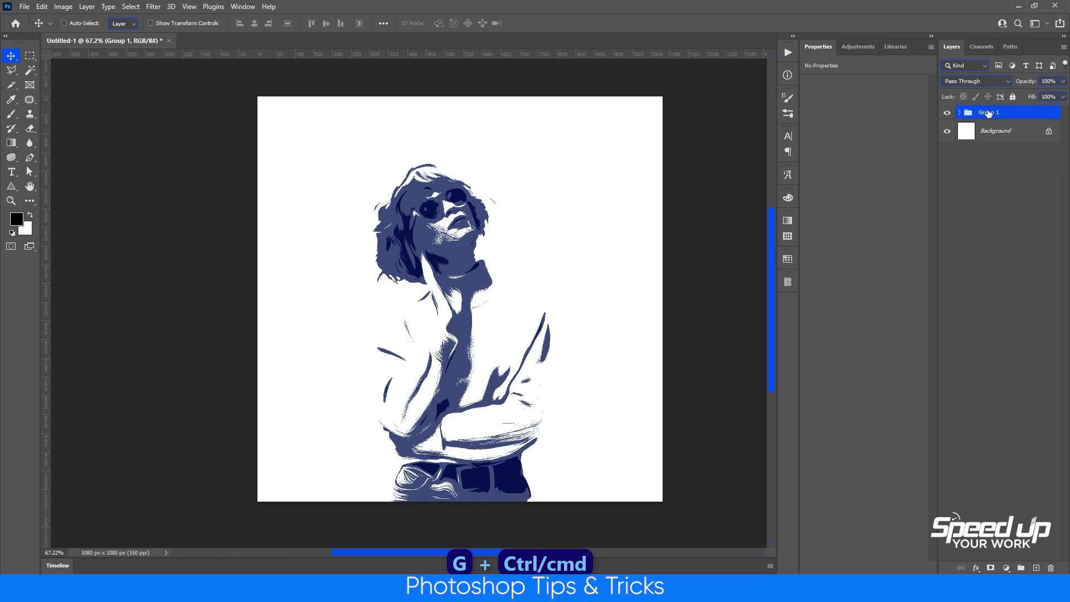
{"action": "left_click_drag", "start_coordinate": [601, 242], "coordinate": [615, 245]}
{"action": "scroll", "coordinate": [599, 339], "scroll_direction": "up", "scroll_amount": 1}
{"action": "left_click_drag", "start_coordinate": [632, 325], "coordinate": [622, 316]}
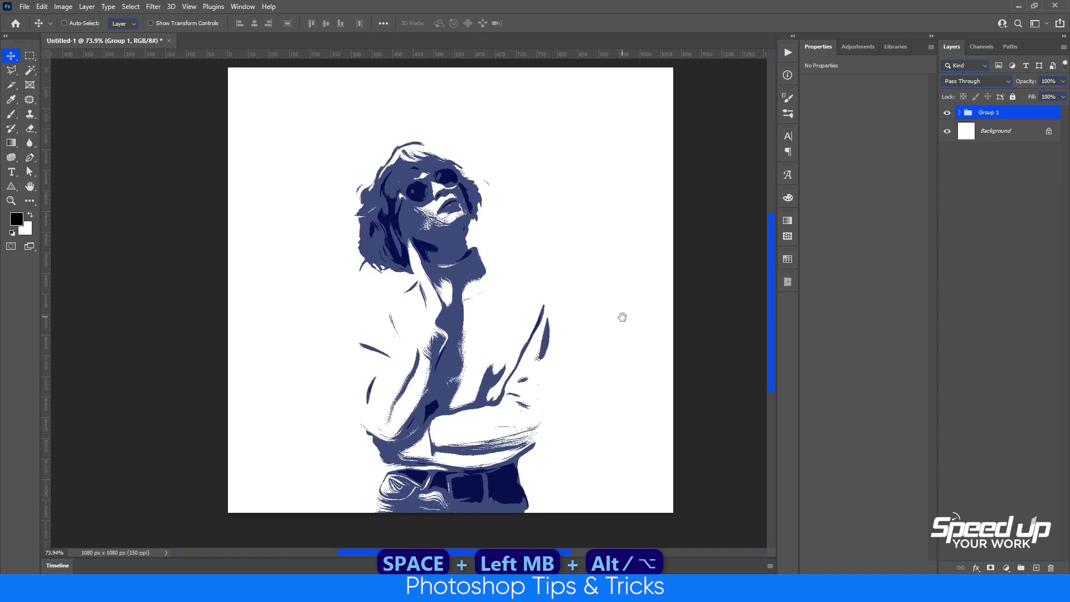
{"action": "scroll", "coordinate": [539, 301], "scroll_direction": "up", "scroll_amount": 1}
{"action": "left_click_drag", "start_coordinate": [629, 270], "coordinate": [647, 282]}
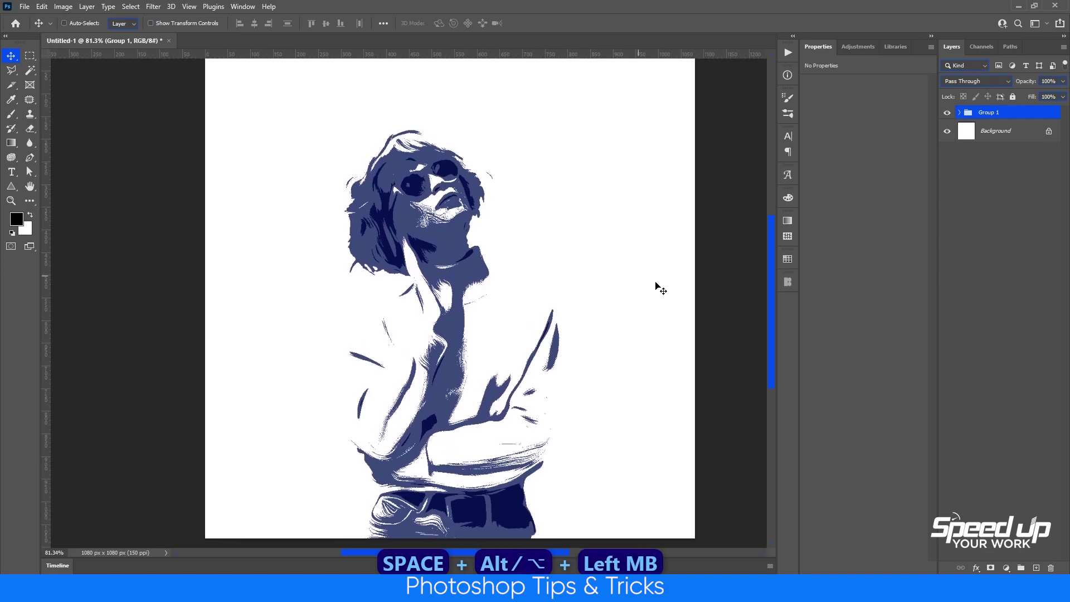
{"action": "scroll", "coordinate": [638, 341], "scroll_direction": "down", "scroll_amount": 1}
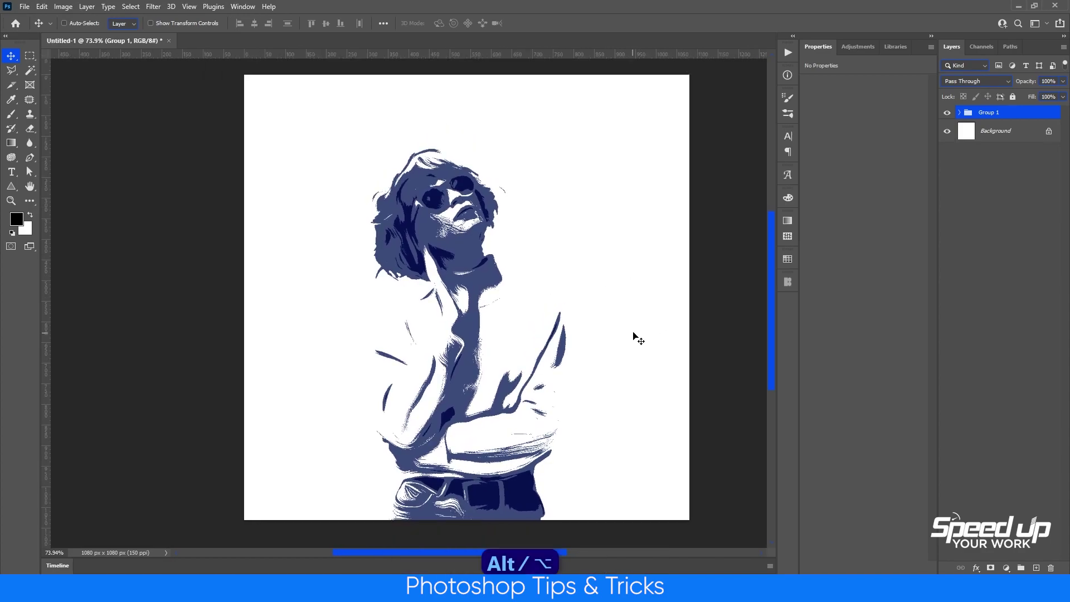
{"action": "left_click_drag", "start_coordinate": [635, 337], "coordinate": [664, 299]}
- Expand Group 1 and open the colour of the gradient map's dark stop for editing
{"action": "left_click", "coordinate": [960, 114]}
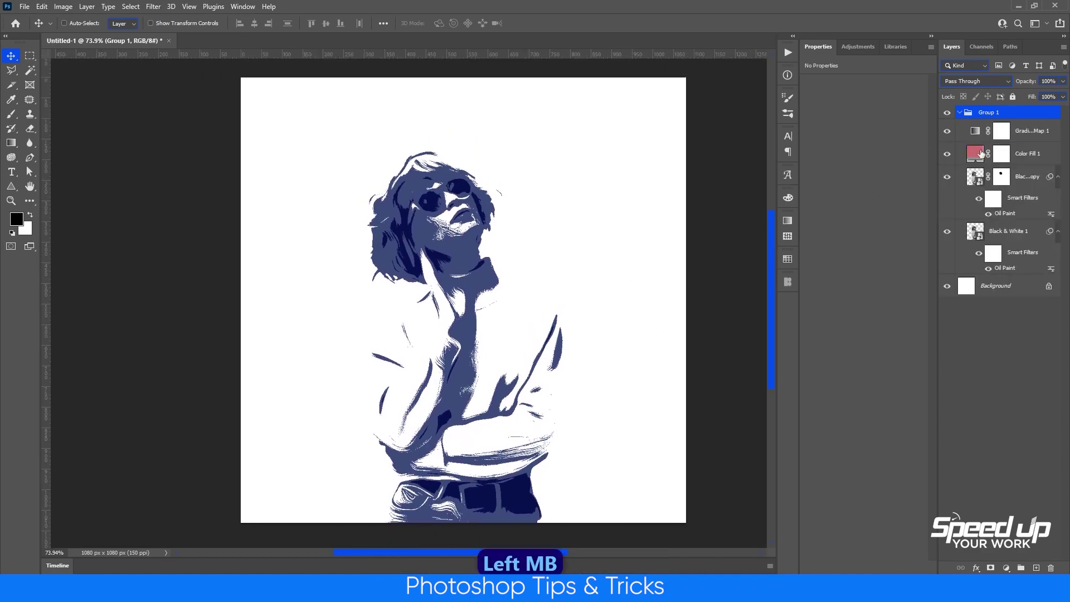
{"action": "left_click", "coordinate": [974, 131]}
{"action": "left_click", "coordinate": [814, 83]}
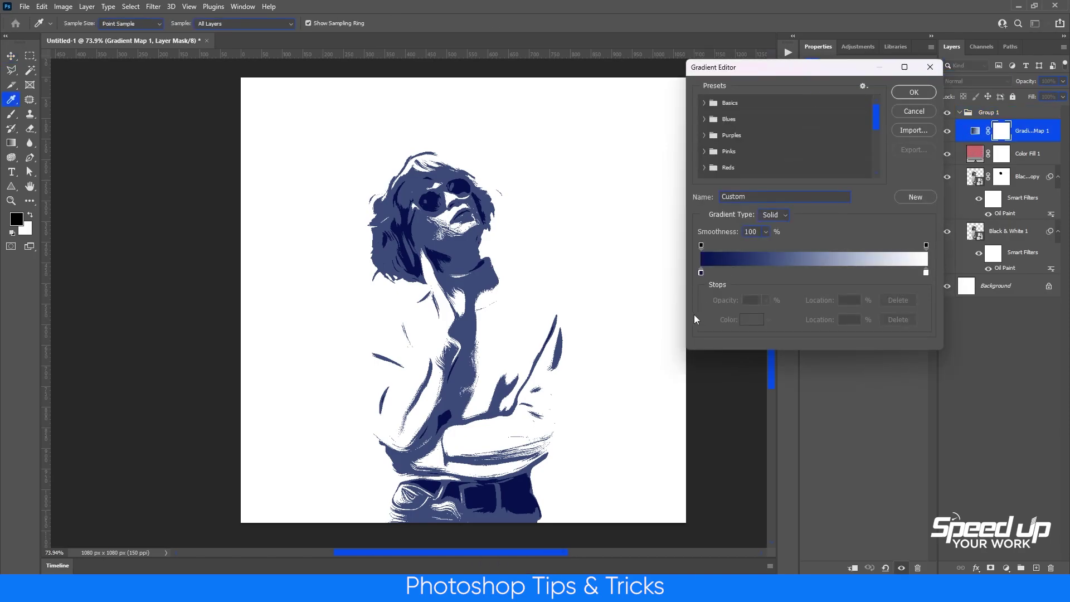
{"action": "left_click", "coordinate": [702, 273]}
{"action": "left_click", "coordinate": [751, 319]}
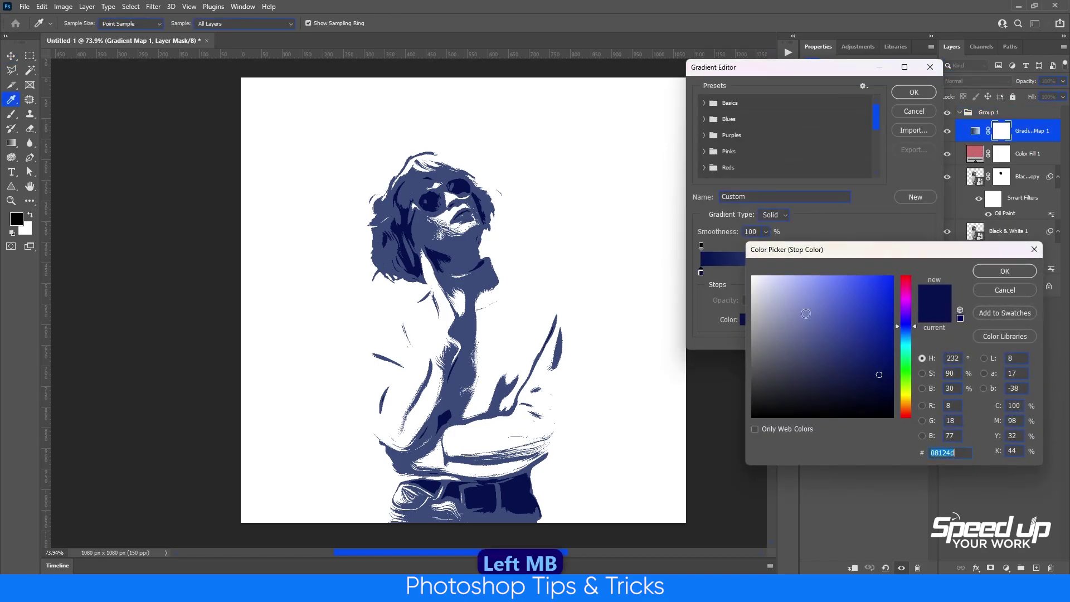
- Try maroon and teal hues for the gradient map's dark stop
{"action": "left_click_drag", "start_coordinate": [909, 329], "coordinate": [904, 297]}
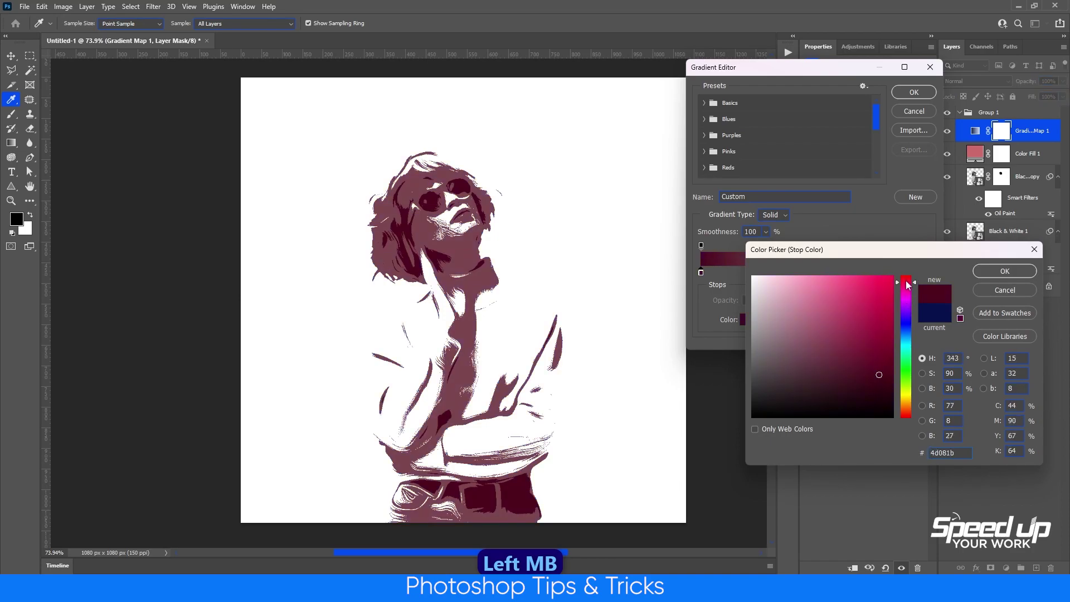
{"action": "left_click_drag", "start_coordinate": [908, 300], "coordinate": [904, 348]}
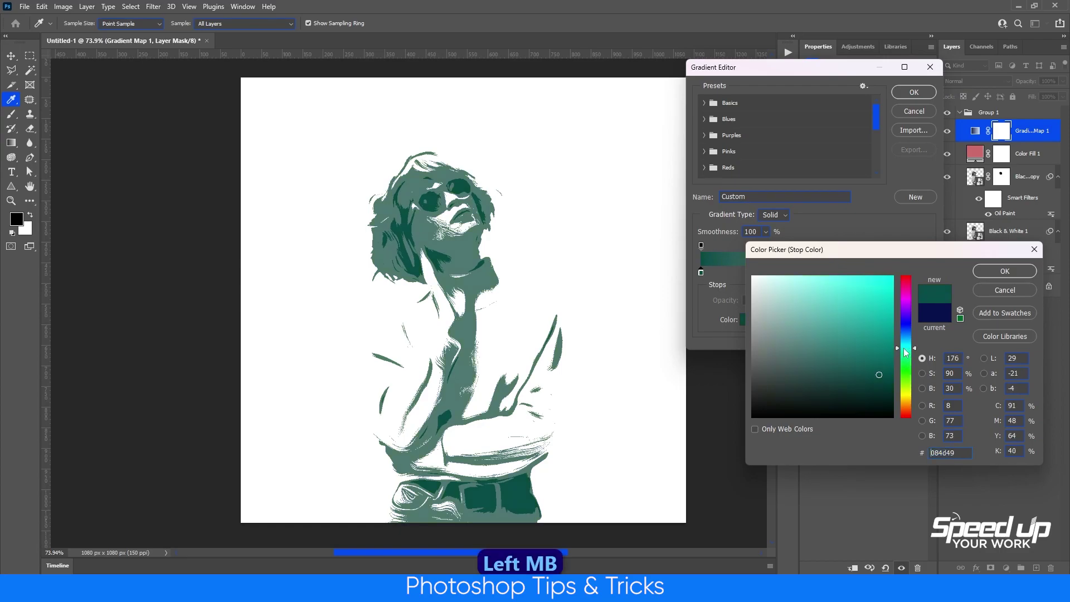
{"action": "left_click", "coordinate": [890, 360]}
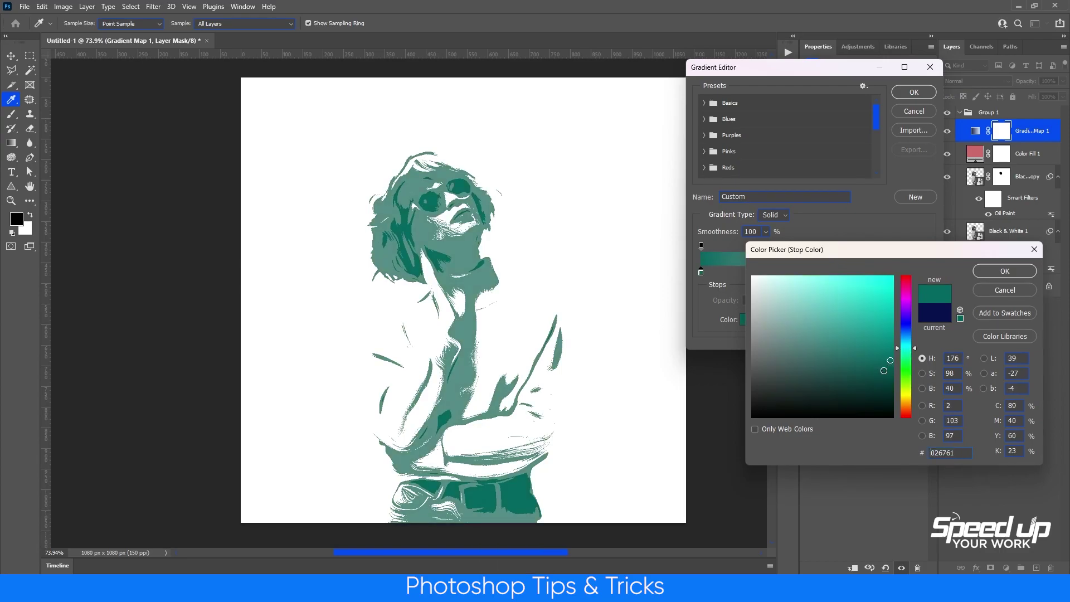
{"action": "left_click", "coordinate": [884, 371]}
- Set the gradient map's dark stop to a deep, saturated navy blue and apply the gradient
{"action": "left_click_drag", "start_coordinate": [907, 343], "coordinate": [903, 327]}
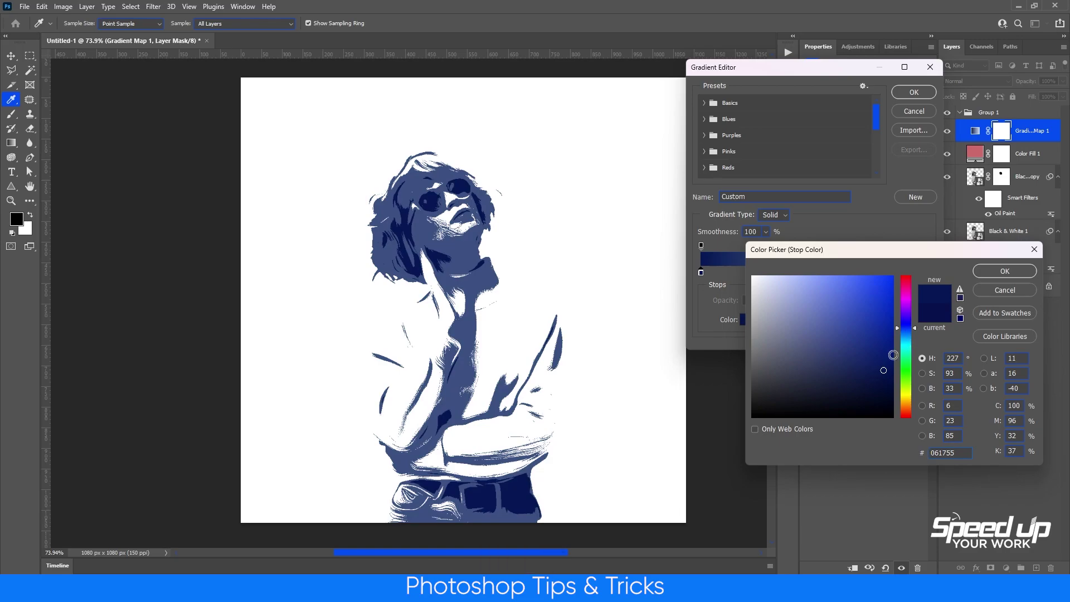
{"action": "left_click", "coordinate": [905, 324]}
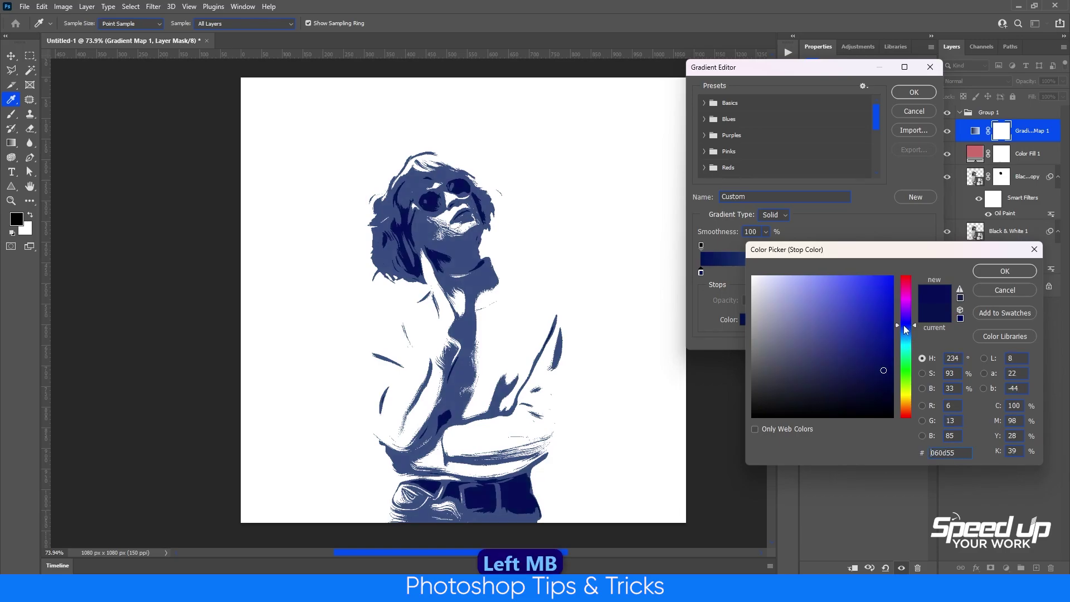
{"action": "mouse_move", "coordinate": [903, 320]}
{"action": "left_mouse_down"}
{"action": "mouse_move", "coordinate": [883, 370]}
{"action": "mouse_move", "coordinate": [869, 376]}
{"action": "left_mouse_up"}
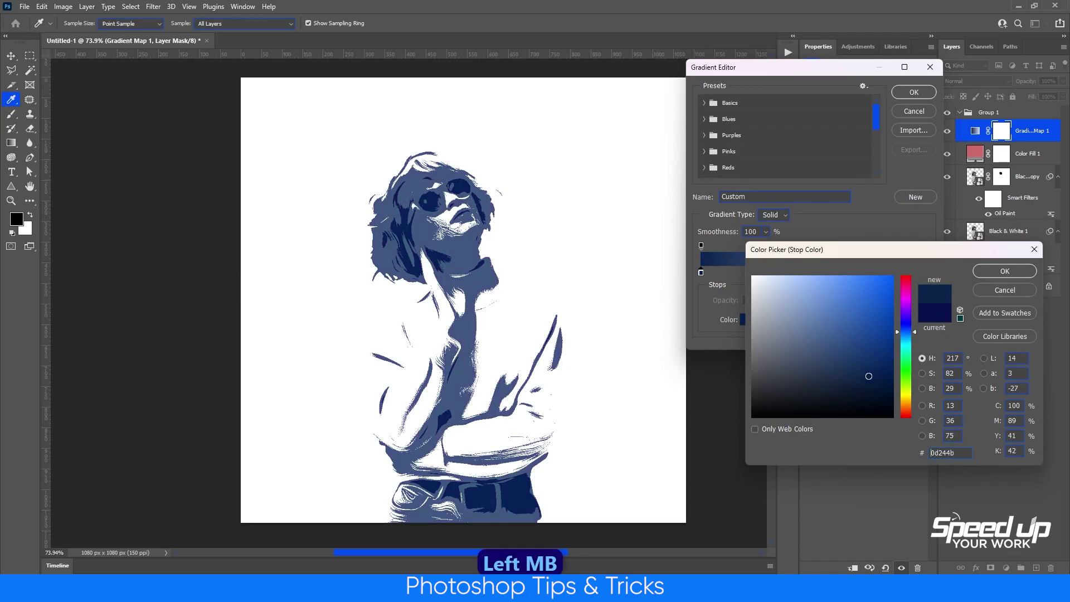
{"action": "left_click_drag", "start_coordinate": [903, 334], "coordinate": [902, 324]}
{"action": "left_click_drag", "start_coordinate": [876, 366], "coordinate": [887, 366]}
{"action": "left_click", "coordinate": [1005, 271]}
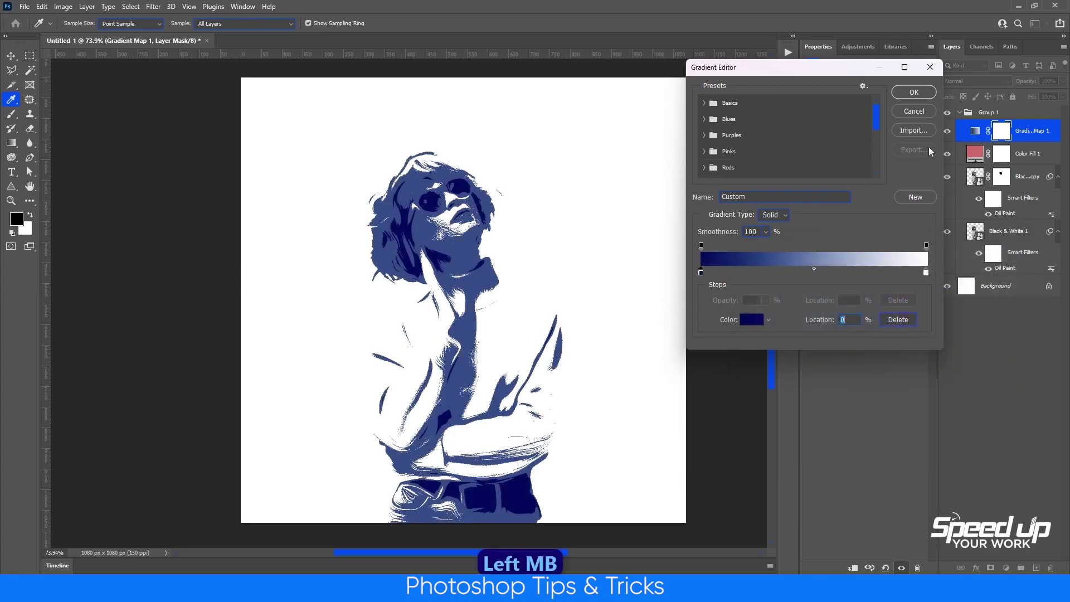
{"action": "left_click", "coordinate": [914, 92]}
- Change the Color Fill 1 layer's colour to a lighter, less saturated pinkish red to reduce the shaded areas
{"action": "double_click", "coordinate": [975, 155]}
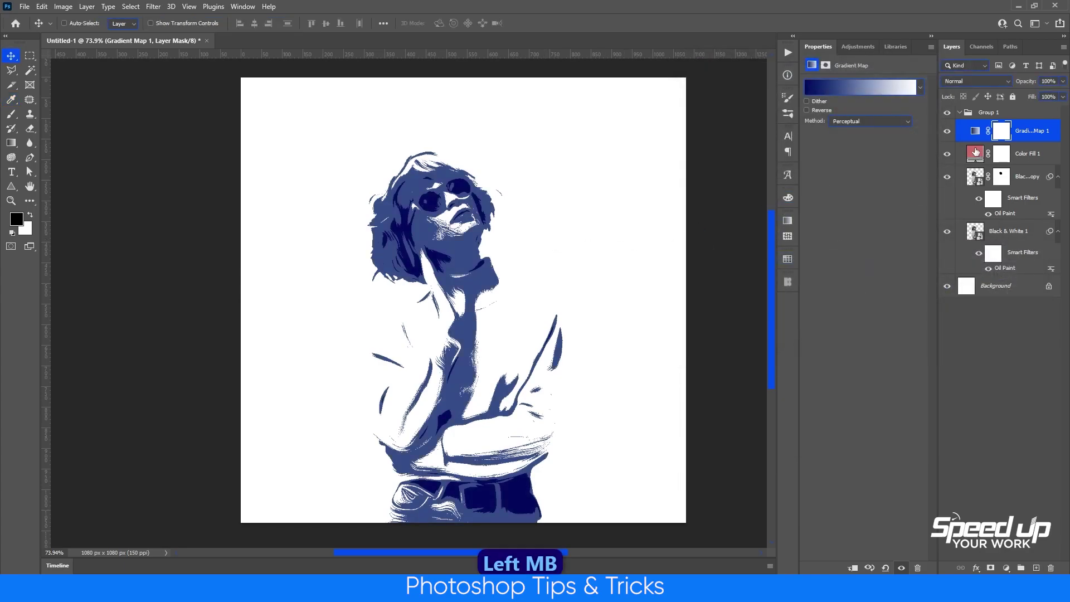
{"action": "left_click_drag", "start_coordinate": [798, 307], "coordinate": [808, 303]}
{"action": "left_click", "coordinate": [1005, 271]}
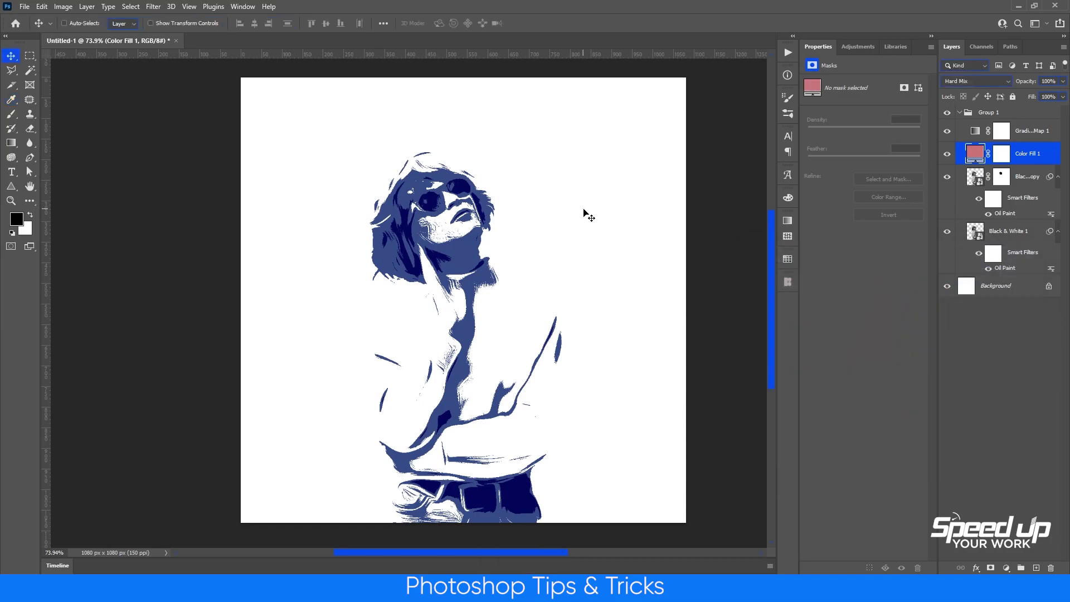
- Brush white over the woman's cheek on the smart object copy's layer mask to restore the smoother Oil Paint effect there
{"action": "left_click", "coordinate": [1001, 176]}
{"action": "key", "text": "b"}
{"action": "left_click", "coordinate": [434, 236]}
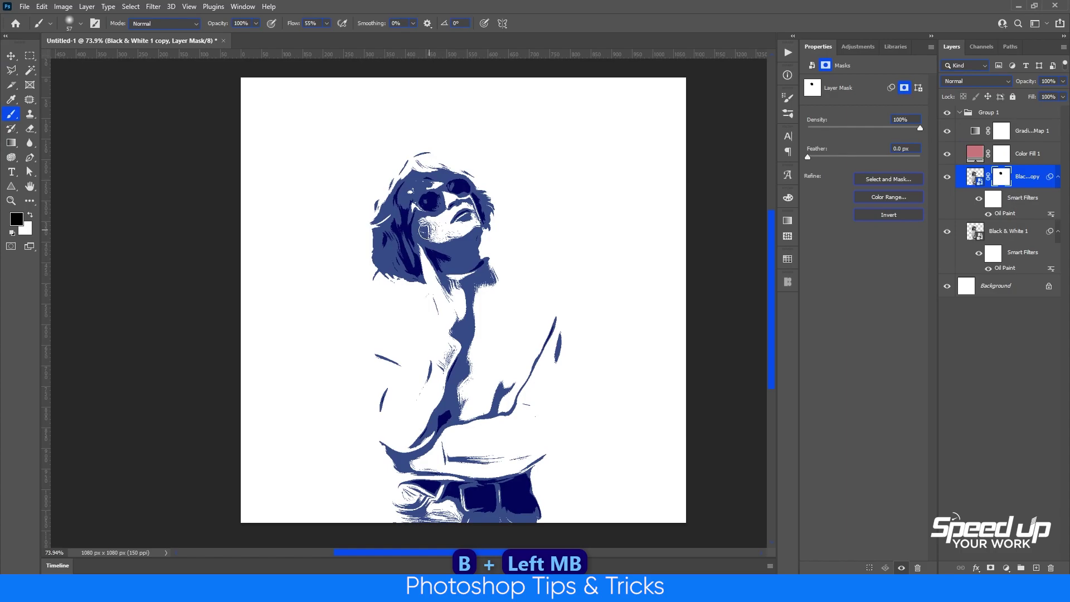
{"action": "key", "text": "x"}
{"action": "left_click_drag", "start_coordinate": [446, 232], "coordinate": [435, 238]}
{"action": "key", "text": "x"}
{"action": "scroll", "coordinate": [478, 244], "scroll_direction": "down", "scroll_amount": 2}
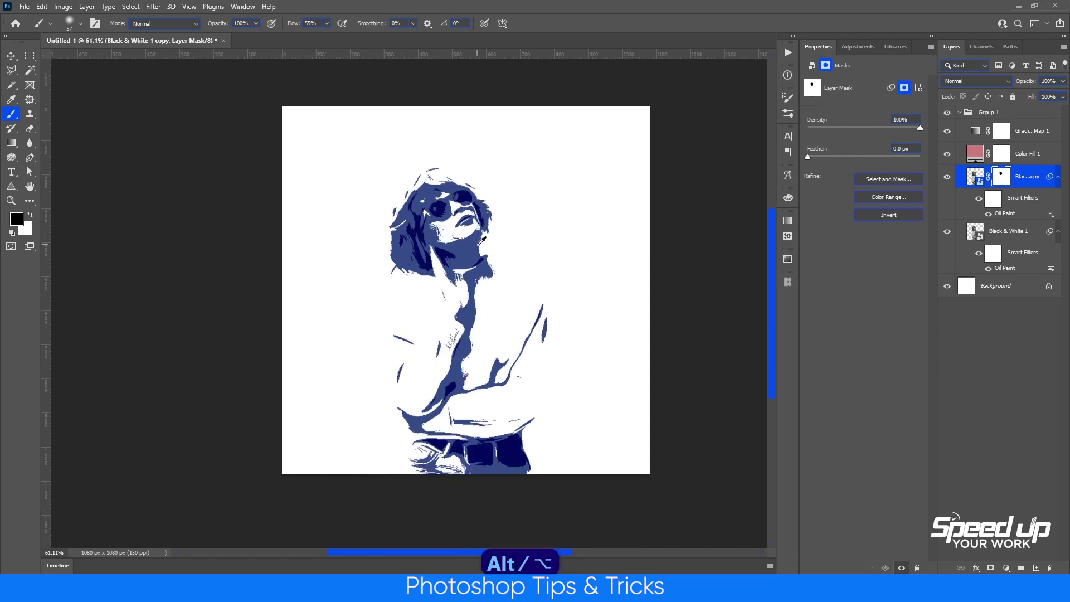
{"action": "left_click_drag", "start_coordinate": [537, 233], "coordinate": [550, 235]}
{"action": "scroll", "coordinate": [535, 306], "scroll_direction": "up", "scroll_amount": 1}
{"action": "key", "text": "v"}
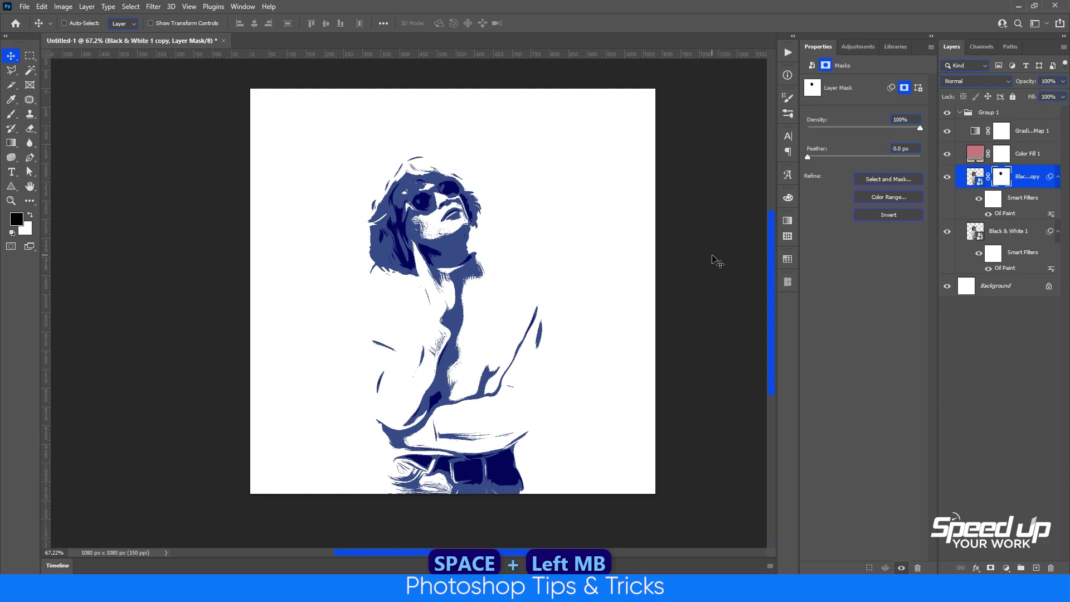